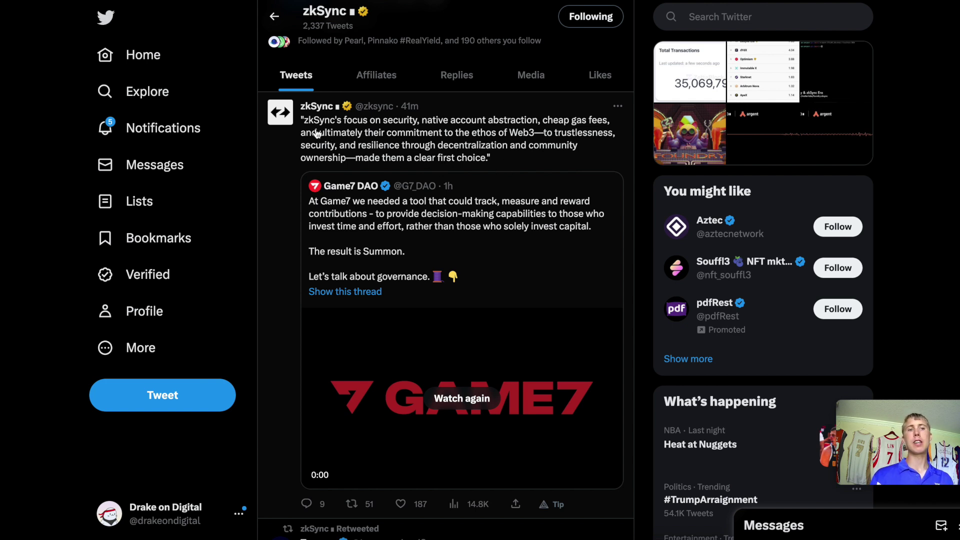
# Step: Open zkSync's tweet quoting Game7 DAO and highlight the passages on resilience through decentralization and community ownership
pyautogui.moveTo(300, 125); pyautogui.dragTo(485, 167)
pyautogui.click(488, 141)
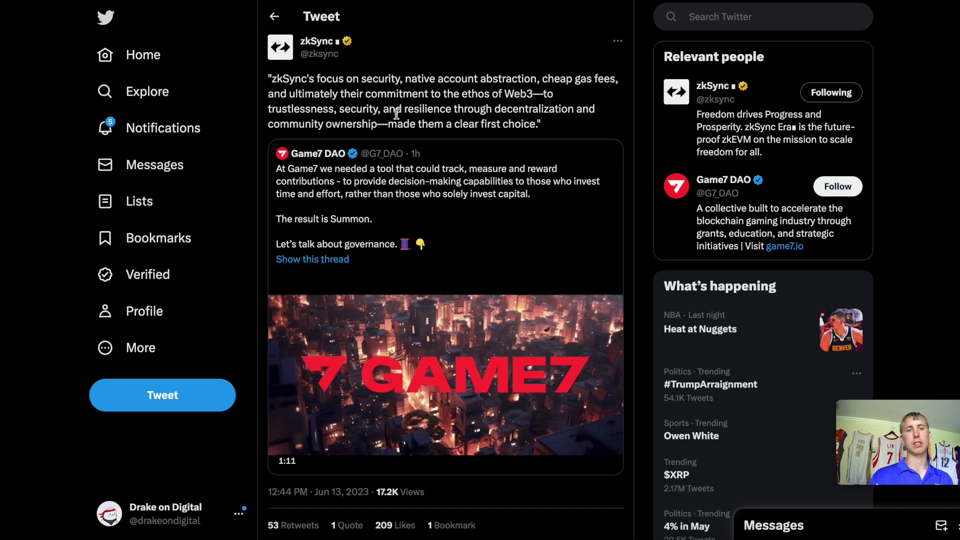
pyautogui.moveTo(402, 111); pyautogui.dragTo(575, 109)
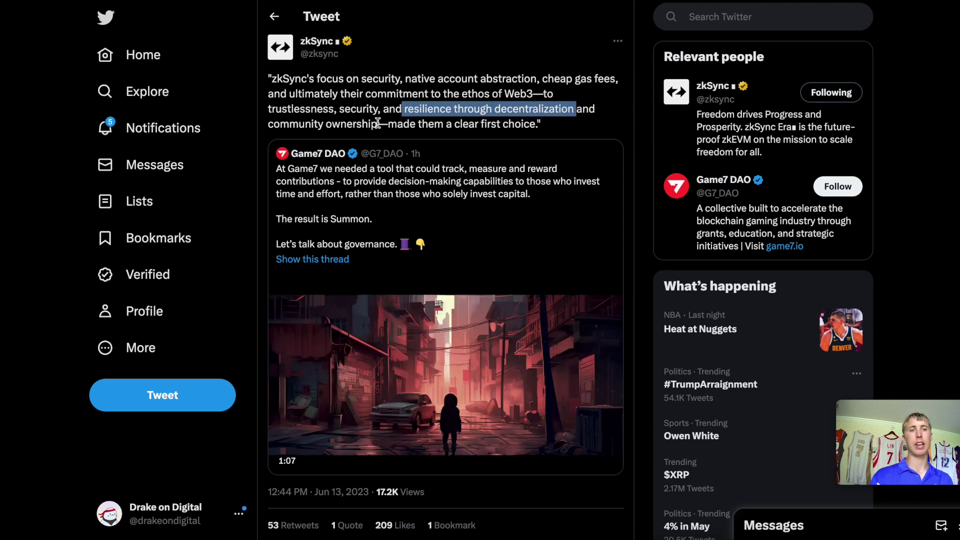
pyautogui.moveTo(378, 123); pyautogui.dragTo(265, 127)
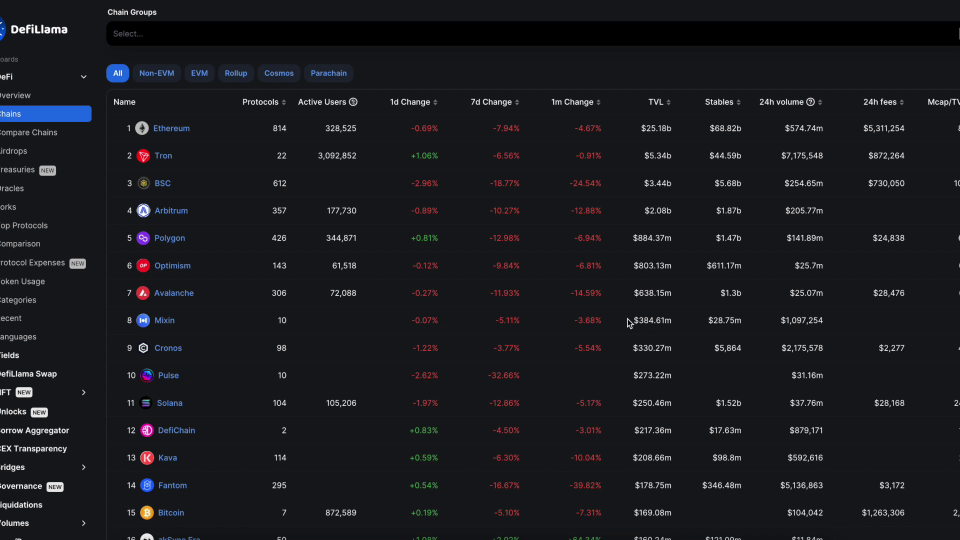
# Step: Examine DefiLlama's Chains page, comparing zkSync Era's TVL and recent changes with the other ranked chains
pyautogui.scroll(4, 323, 147)
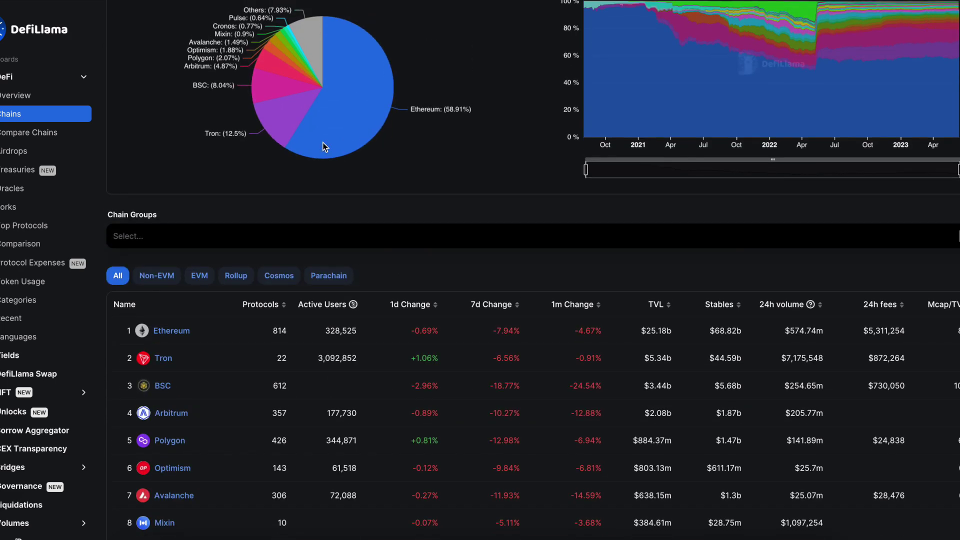
pyautogui.scroll(-4, 320, 165)
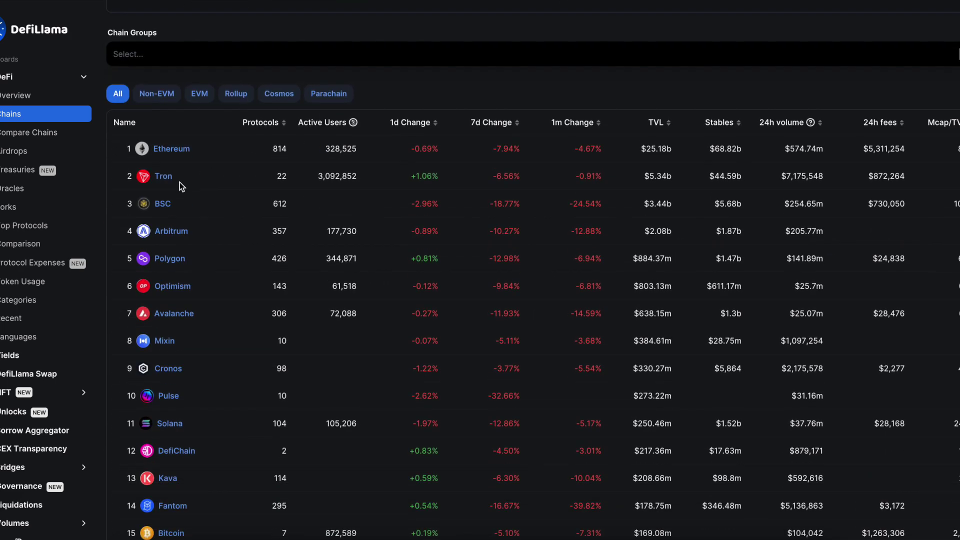
pyautogui.scroll(-1, 170, 207)
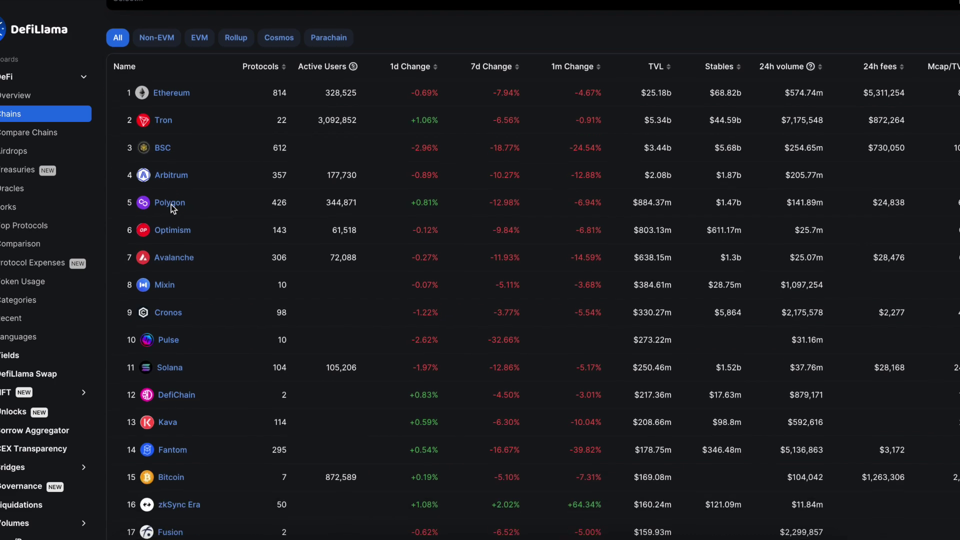
pyautogui.scroll(-1, 183, 214)
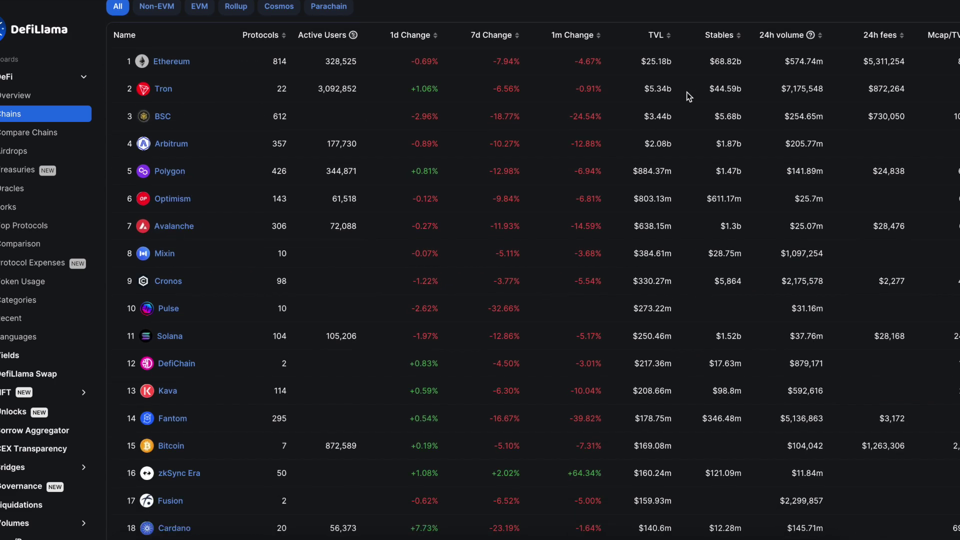
pyautogui.scroll(-2, 658, 306)
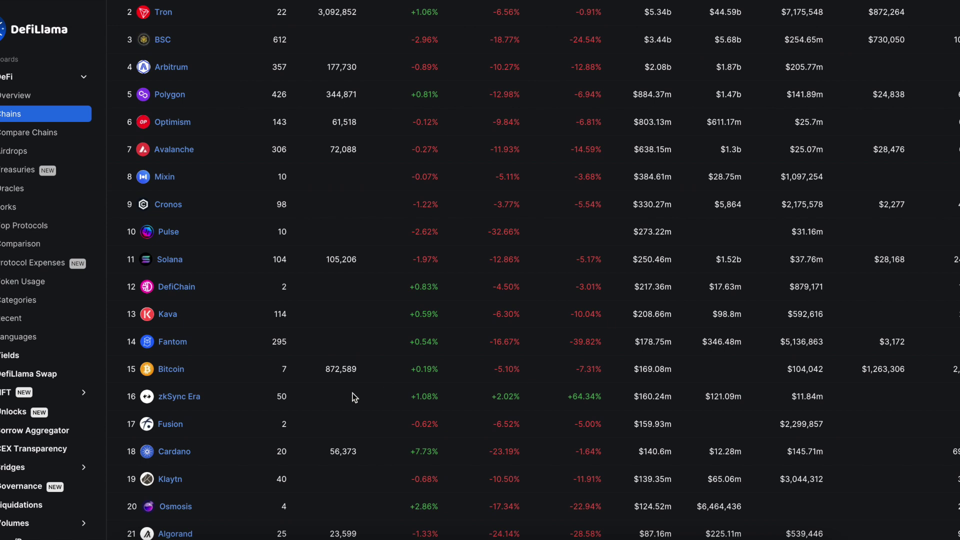
pyautogui.scroll(-1, 212, 392)
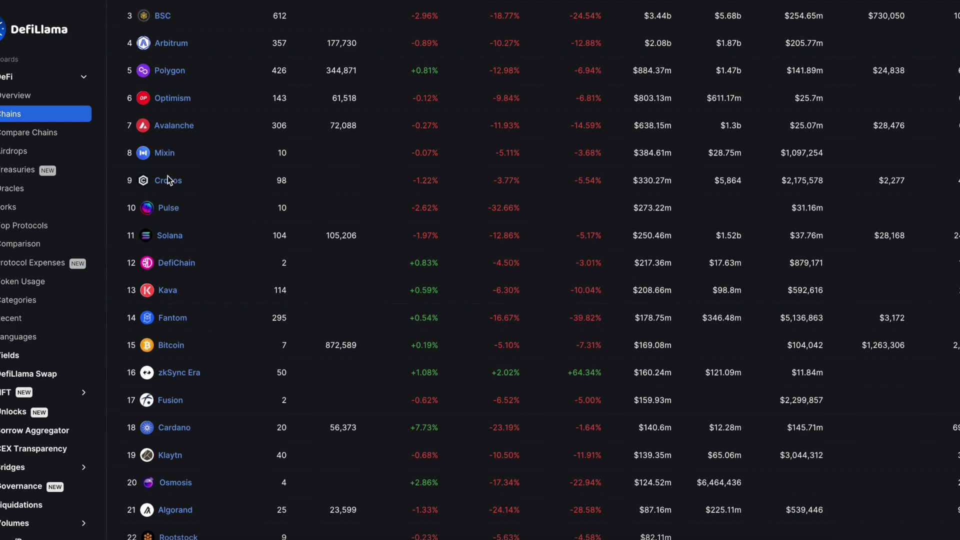
pyautogui.scroll(2, 167, 177)
pyautogui.scroll(-2, 263, 172)
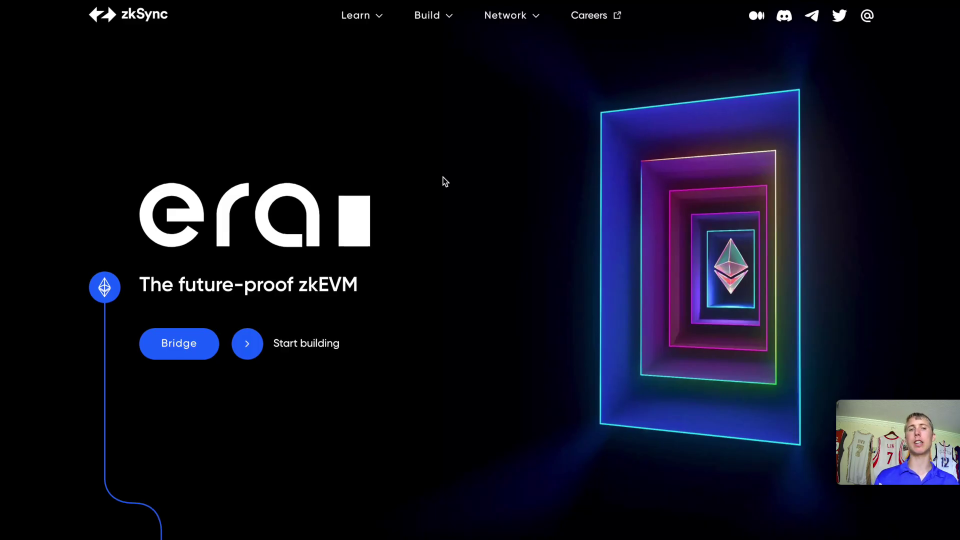
# Step: Look through the zkSync Era homepage down to its footer, including the investors section, and return to the start
pyautogui.scroll(-10, 443, 177)
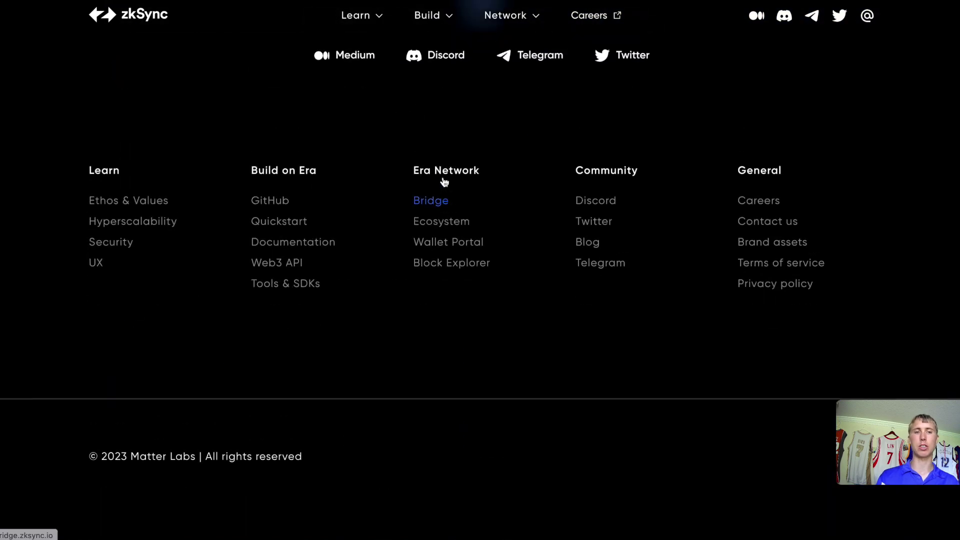
pyautogui.scroll(15, 442, 177)
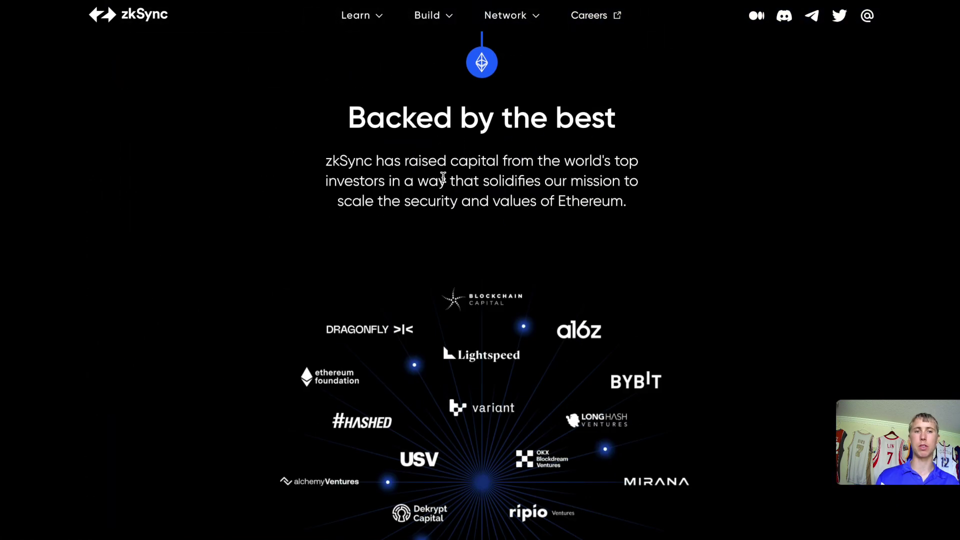
pyautogui.scroll(12, 443, 178)
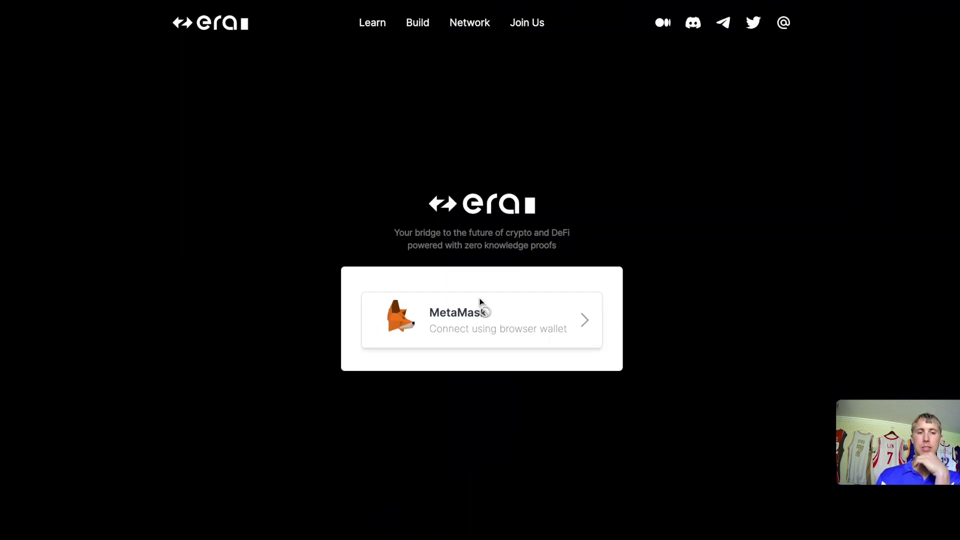
# Step: Connect the browser wallet to the zkSync Era bridge using the MetaMask option and approve the connection
pyautogui.click(480, 304)
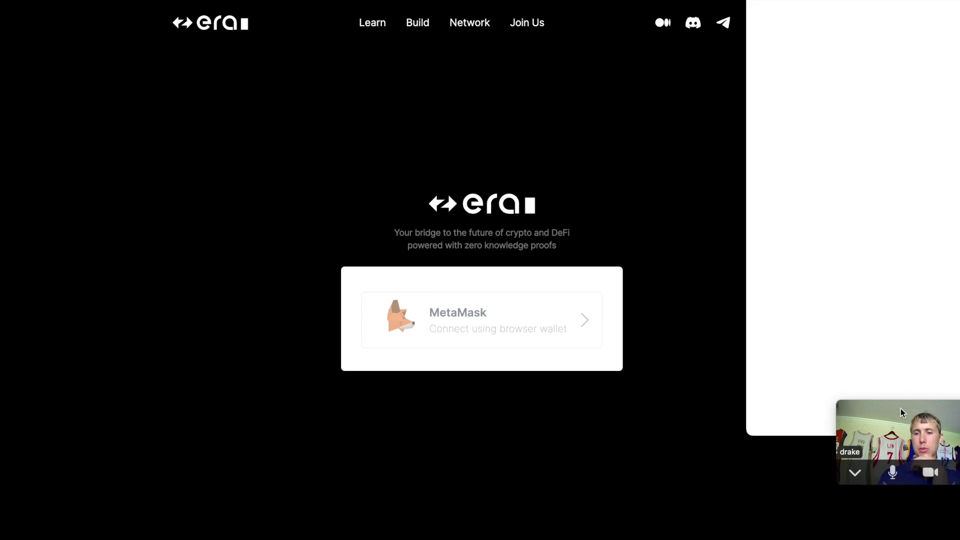
pyautogui.click(829, 364)
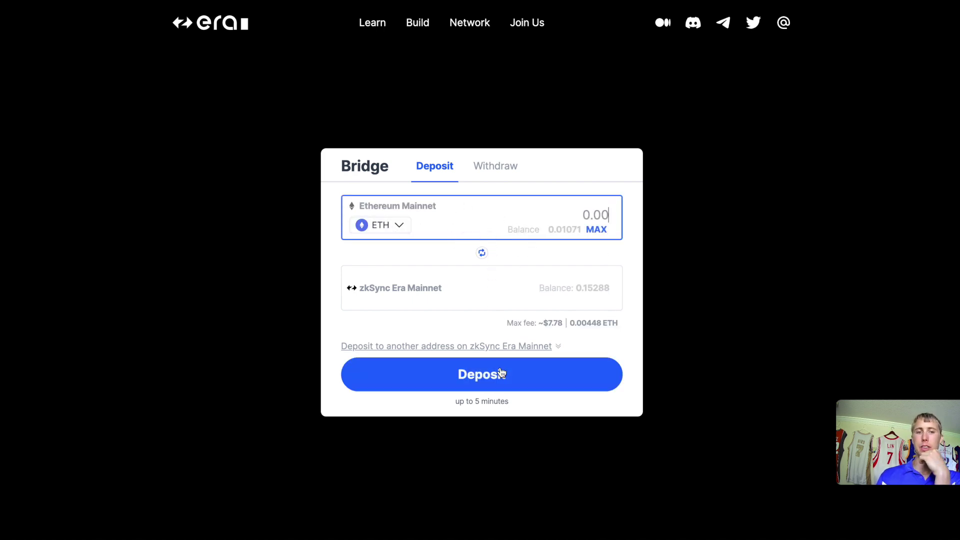
pyautogui.moveTo(606, 280)
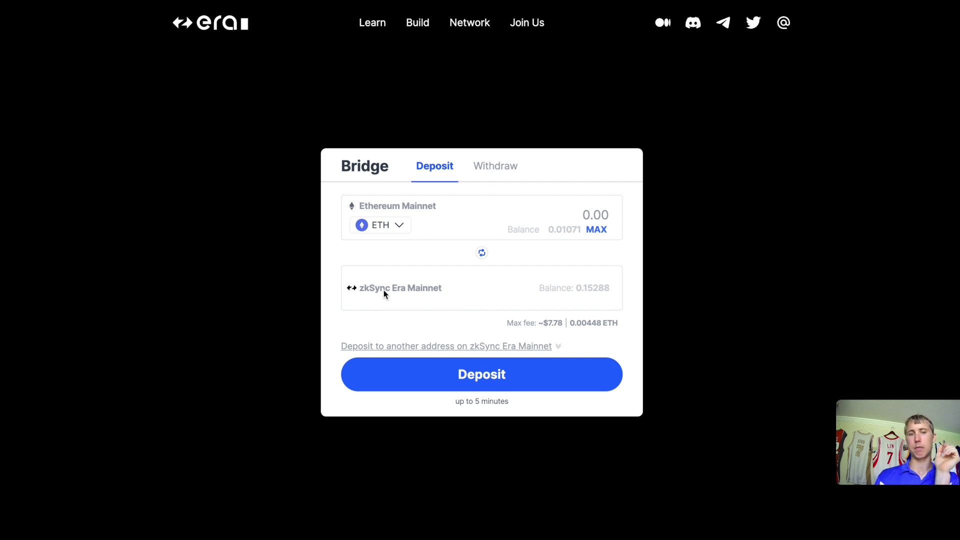
# Step: Try to deposit the maximum available ETH from Ethereum Mainnet to zkSync Era Mainnet, reviewing the max fee and the wallet's gas cost
pyautogui.moveTo(507, 323); pyautogui.dragTo(580, 322)
pyautogui.click(495, 383)
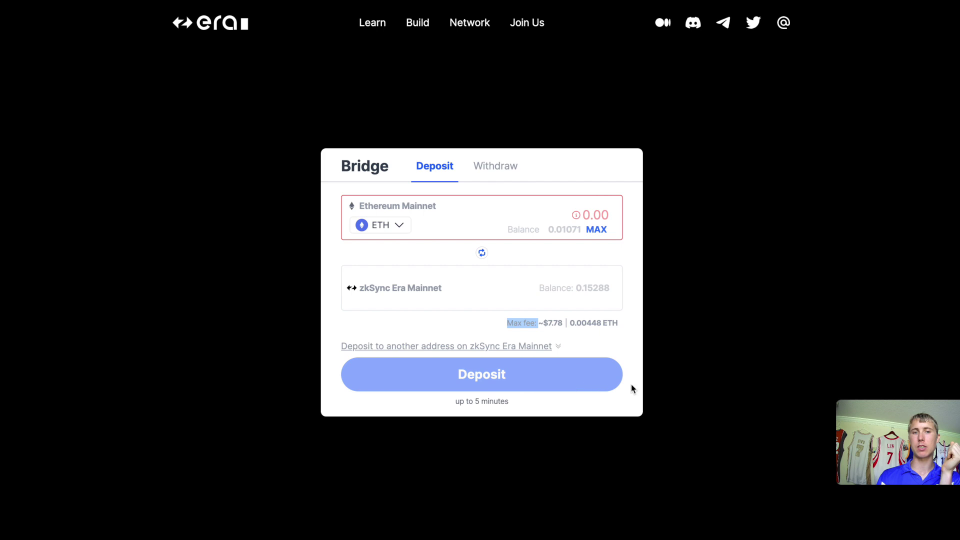
pyautogui.click(597, 230)
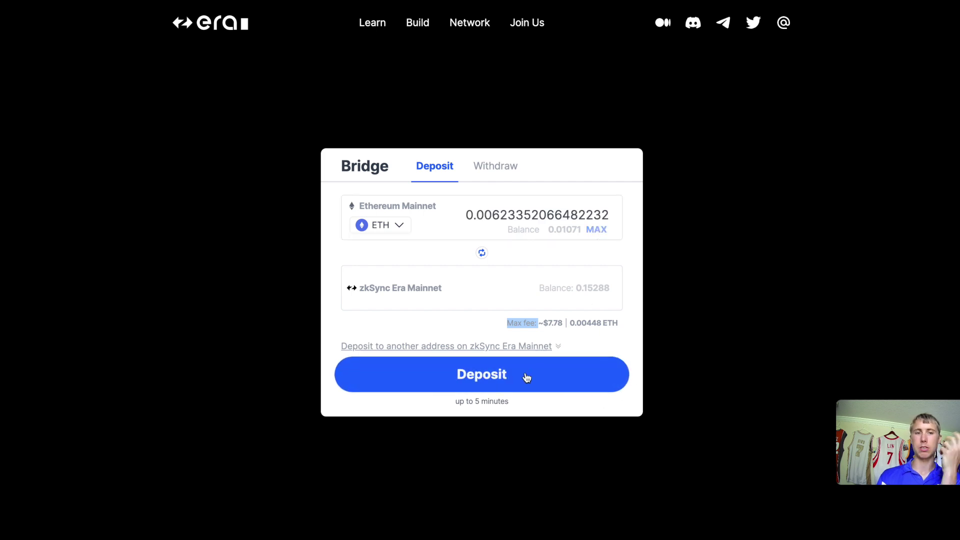
pyautogui.click(544, 370)
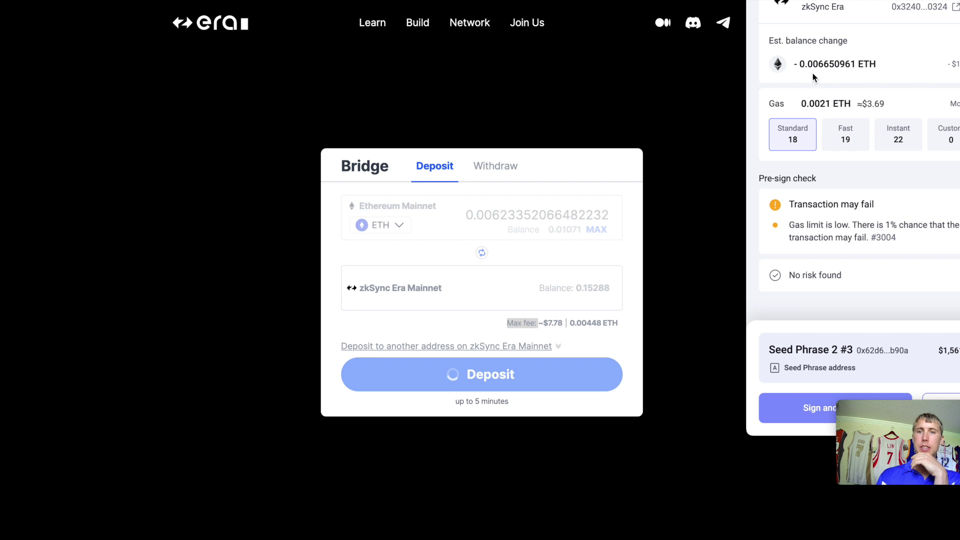
pyautogui.tripleClick(870, 105)
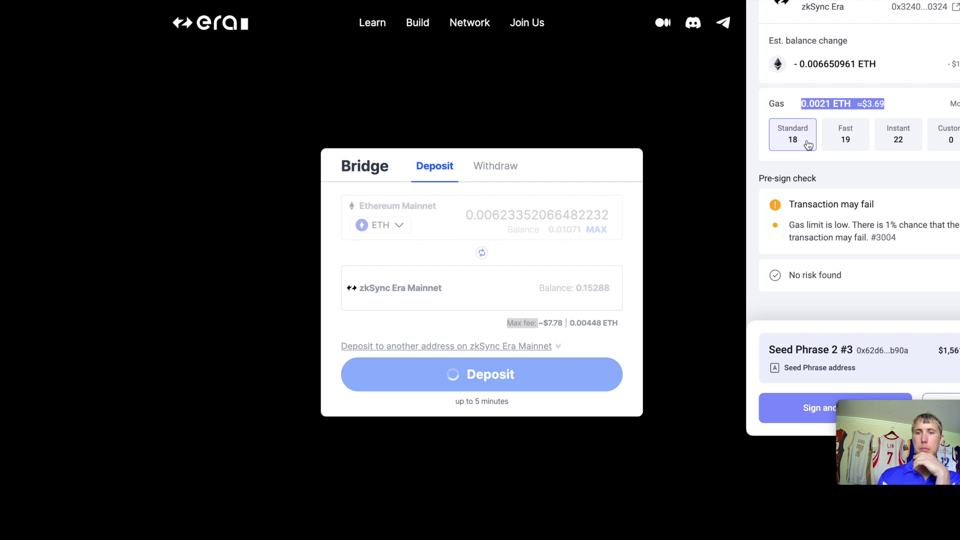
pyautogui.click(720, 240)
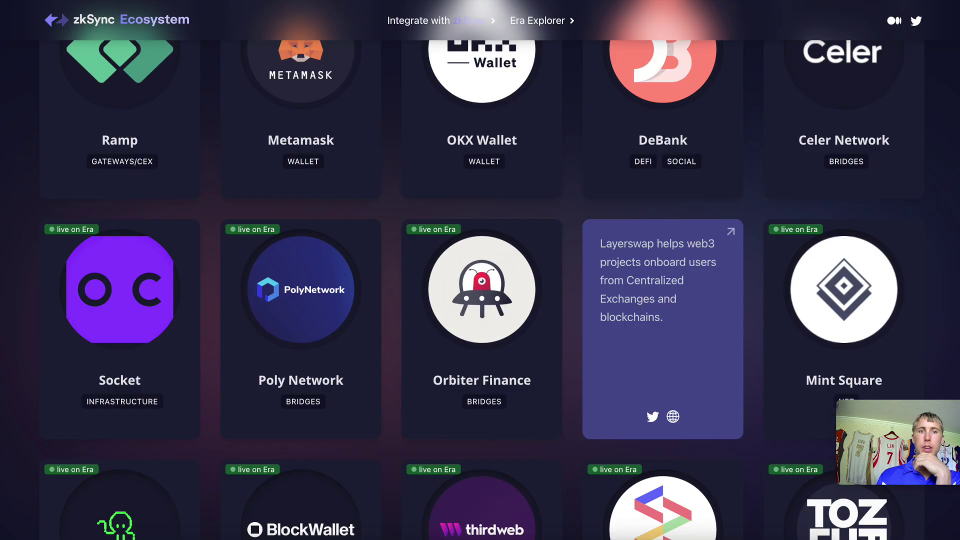
# Step: Open Layerswap from the zkSync Ecosystem directory
pyautogui.click(682, 235)
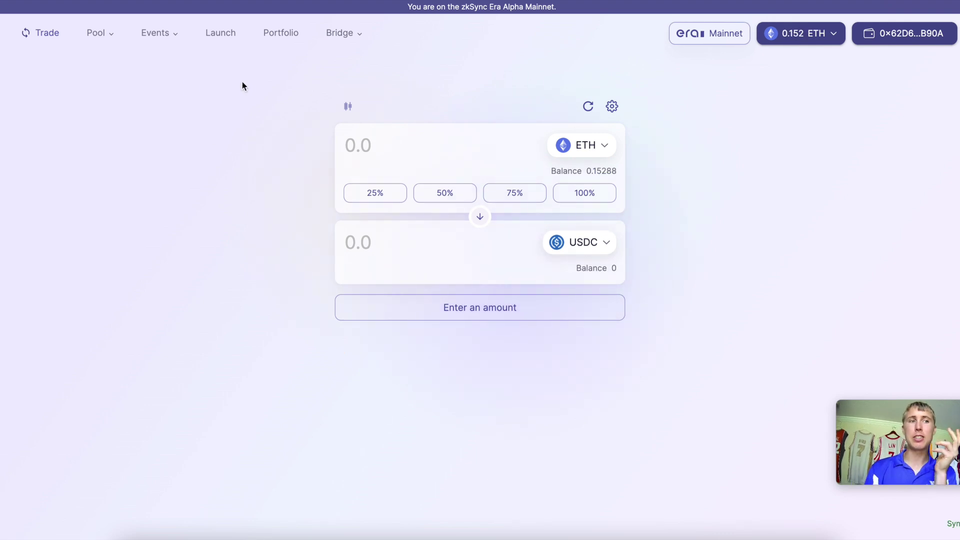
# Step: Open the list of all pools on SyncSwap and compare their types, liquidity and APR
pyautogui.moveTo(107, 37)
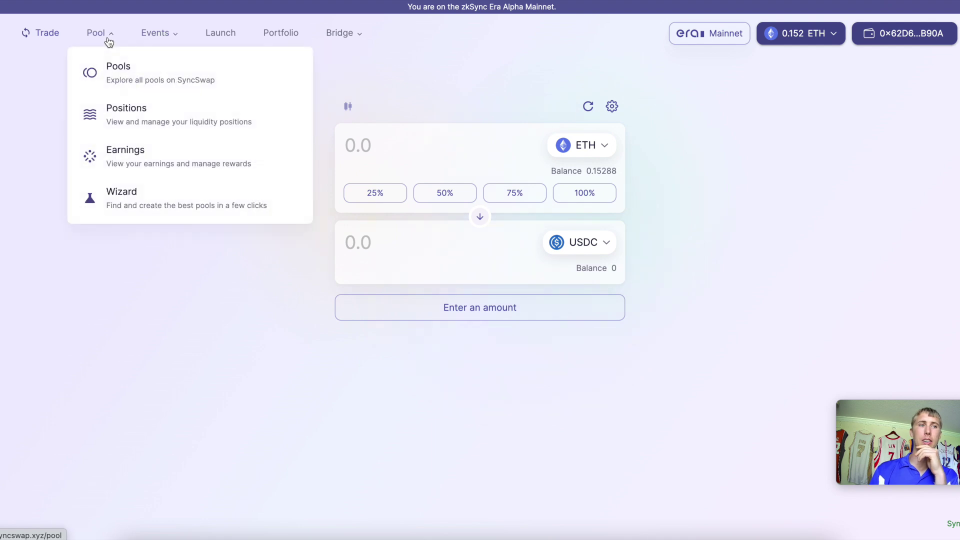
pyautogui.click(122, 82)
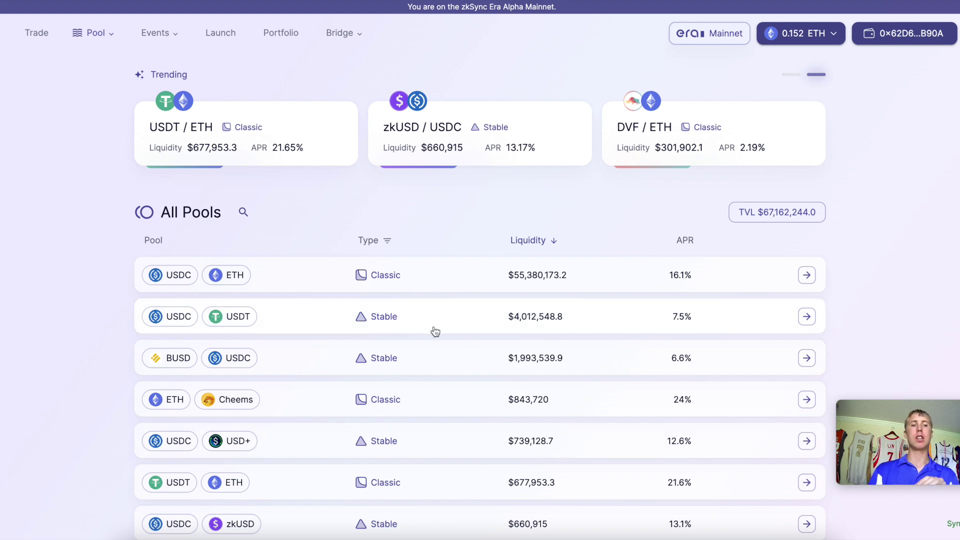
pyautogui.scroll(-2, 433, 353)
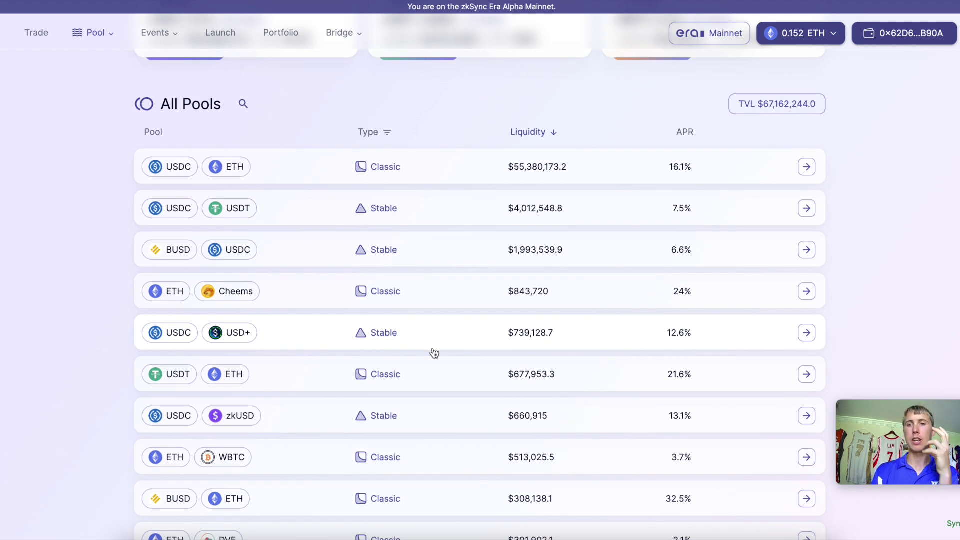
pyautogui.scroll(1, 434, 353)
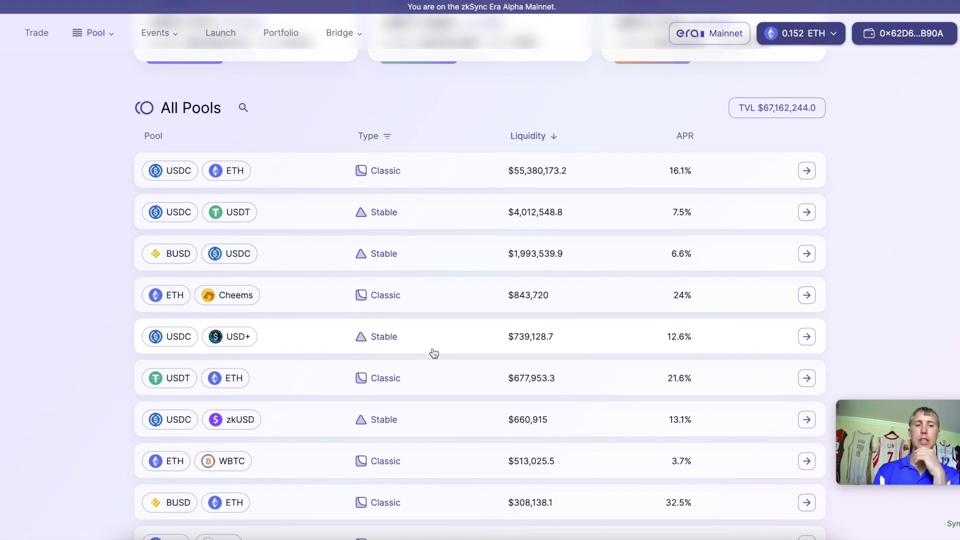
pyautogui.scroll(-1, 431, 356)
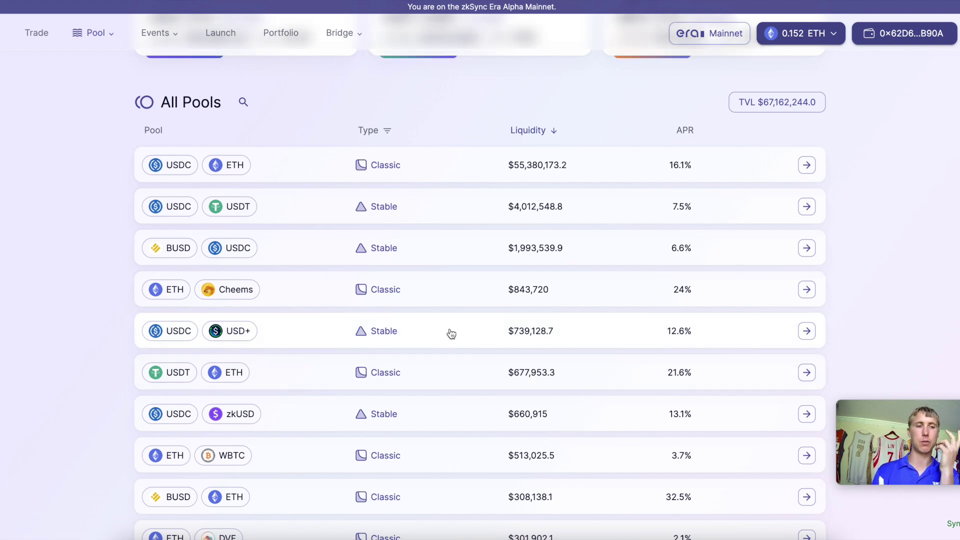
pyautogui.scroll(3, 451, 340)
# Step: Return to SyncSwap's trading page and set up a swap of 0.01 ETH for WBTC
pyautogui.click(36, 32)
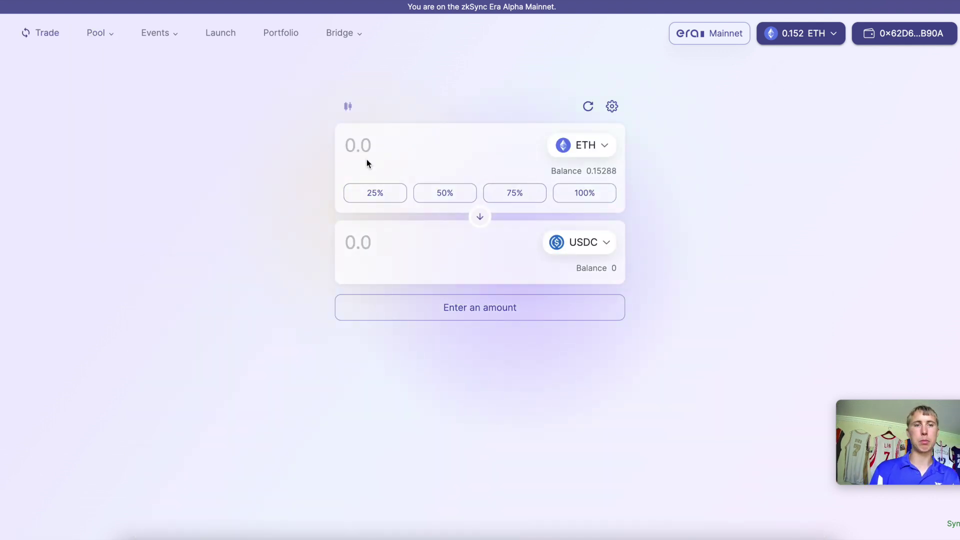
pyautogui.click(569, 242)
pyautogui.click(389, 128)
pyautogui.write('wbt')
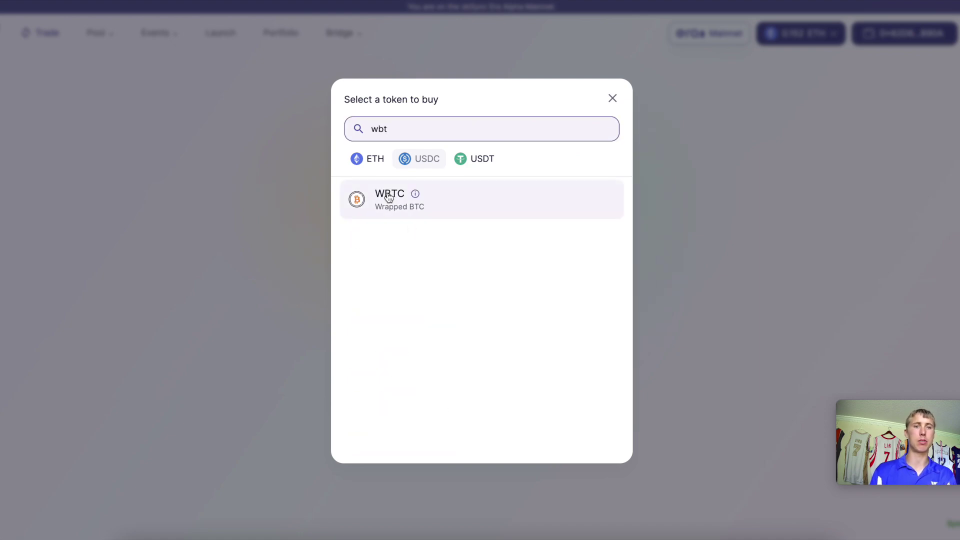
pyautogui.click(389, 196)
pyautogui.click(417, 167)
pyautogui.write('.01')
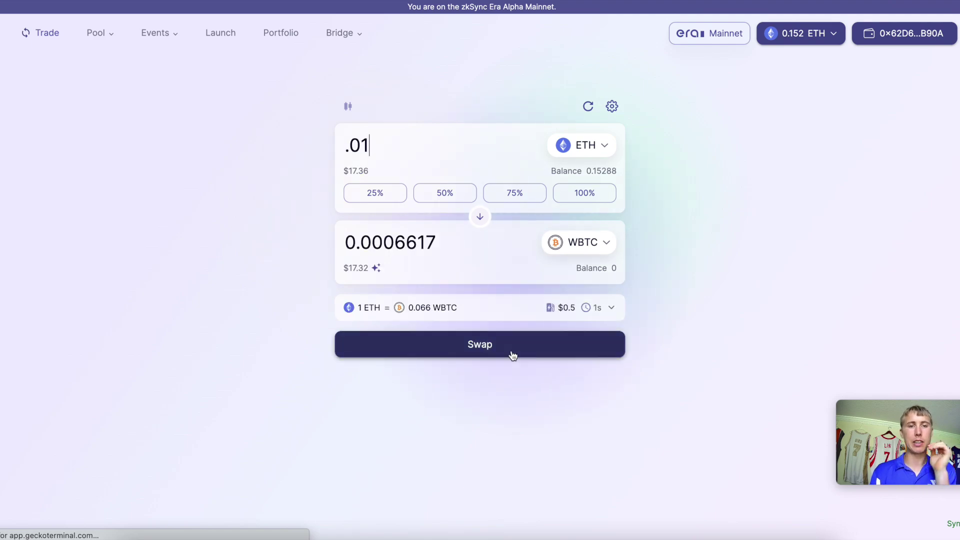
# Step: Submit the ETH to WBTC swap, sign it in the wallet and dismiss the completion dialog
pyautogui.click(512, 355)
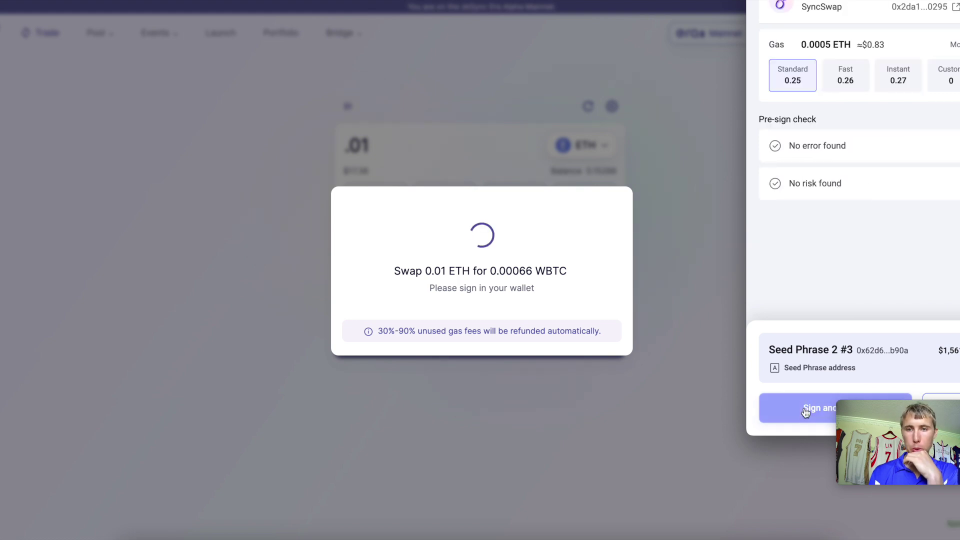
pyautogui.click(805, 407)
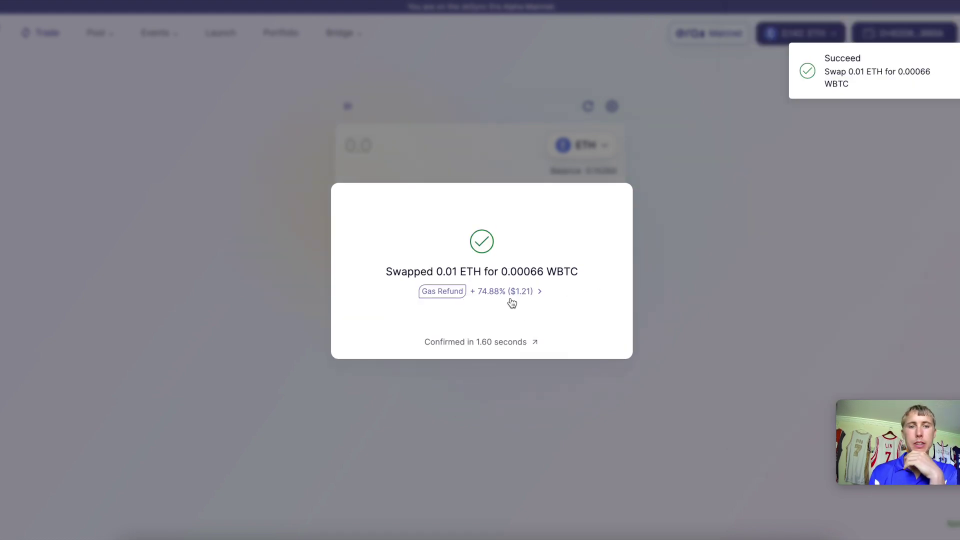
pyautogui.click(754, 252)
# Step: Open the WBTC / ETH Classic pool from SyncSwap's list of pools
pyautogui.click(111, 33)
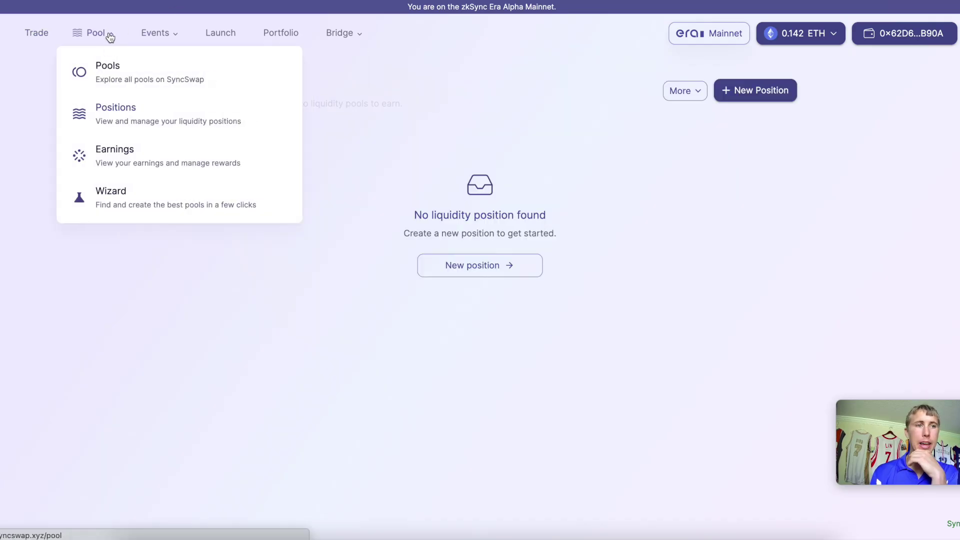
pyautogui.click(118, 79)
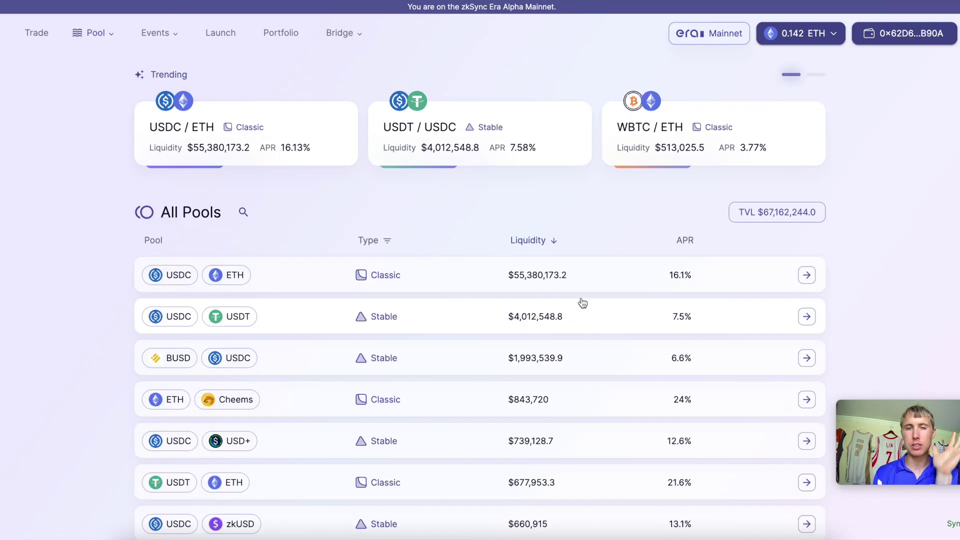
pyautogui.click(773, 151)
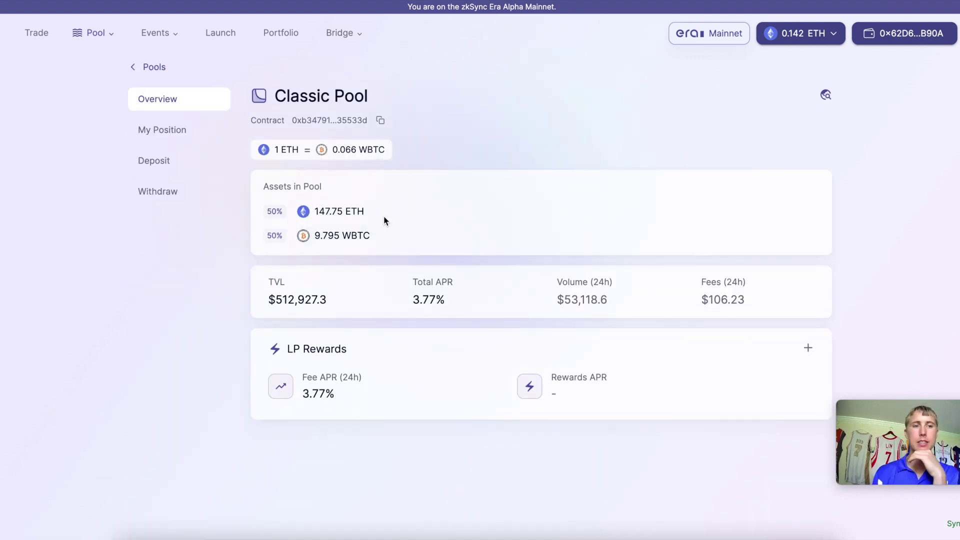
# Step: Set up a deposit of the full WBTC balance with ETH in balanced proportion into the Classic Pool
pyautogui.click(167, 160)
pyautogui.click(553, 283)
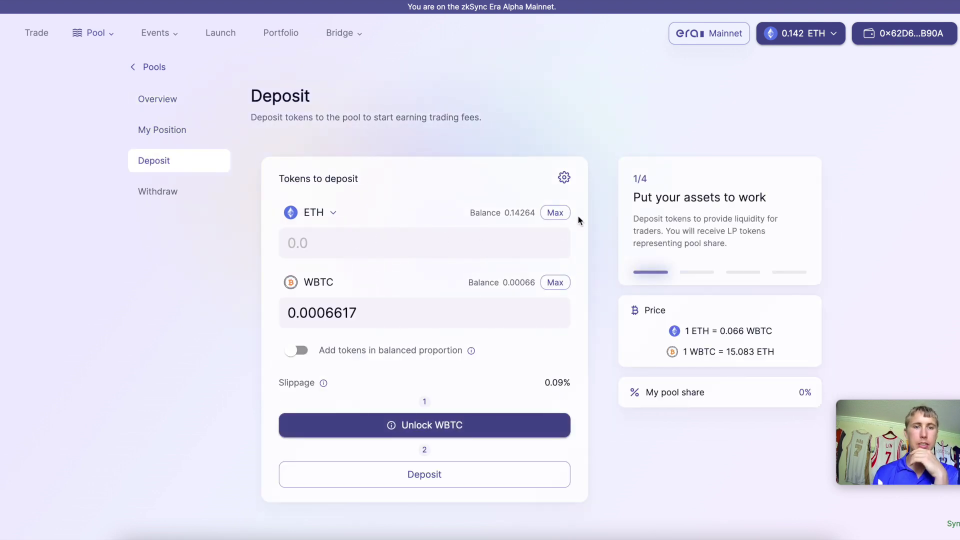
pyautogui.click(555, 212)
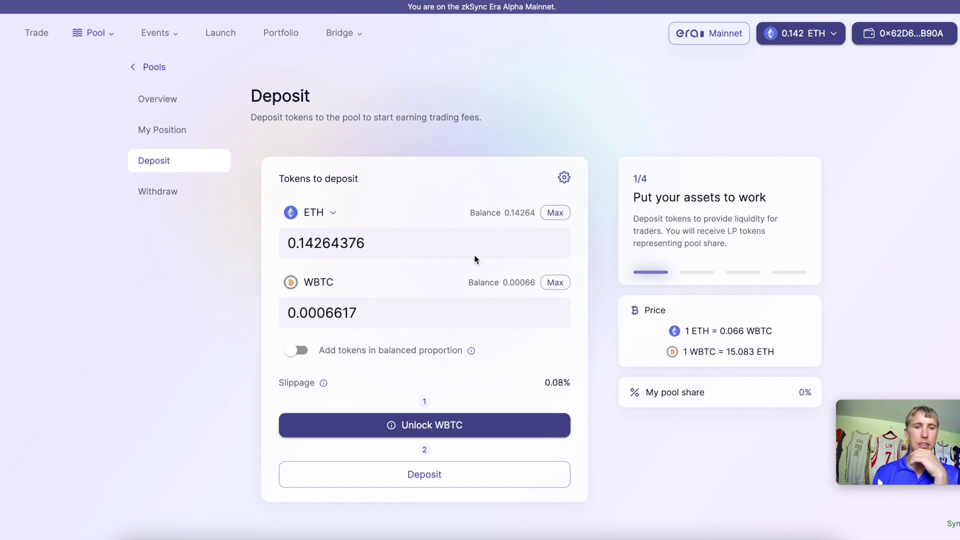
pyautogui.moveTo(288, 243); pyautogui.dragTo(366, 242)
pyautogui.press('BackSpace')
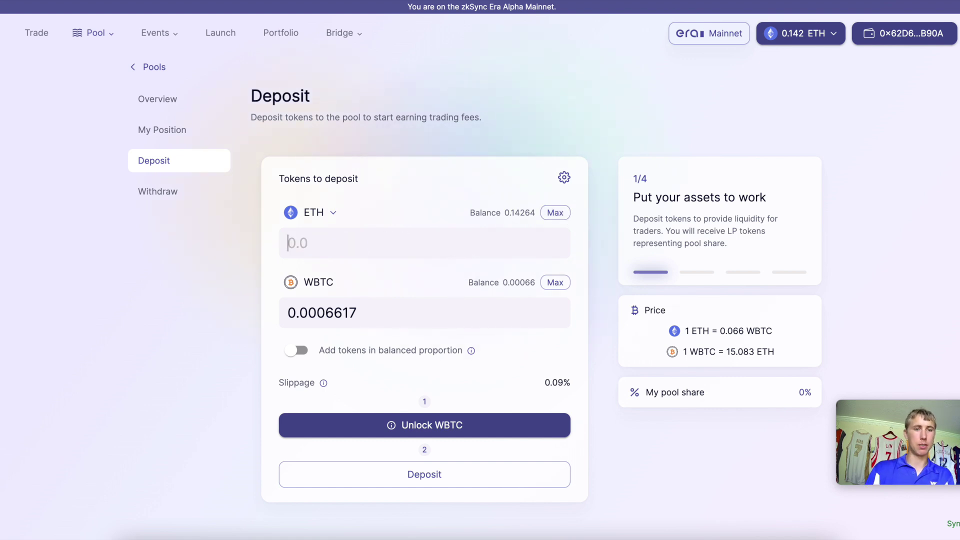
pyautogui.click(299, 349)
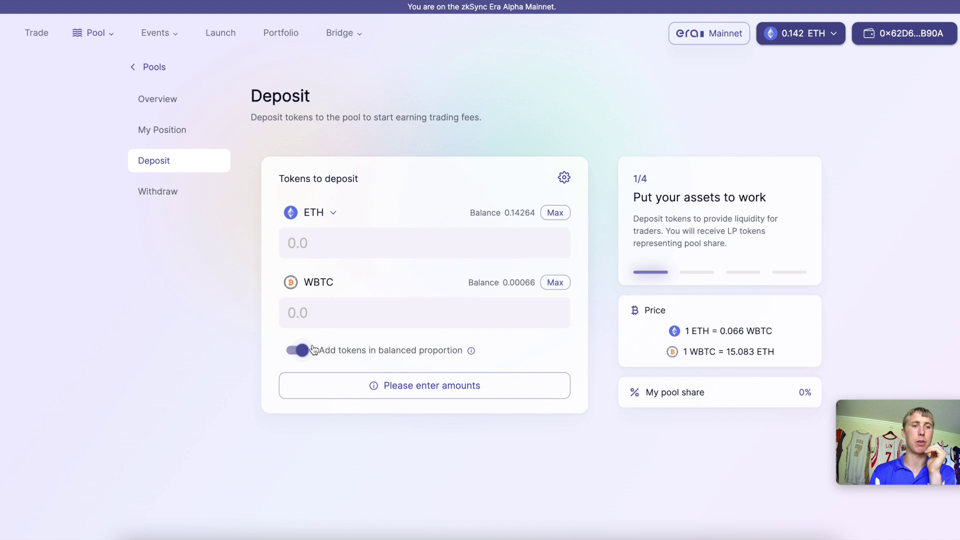
pyautogui.click(554, 283)
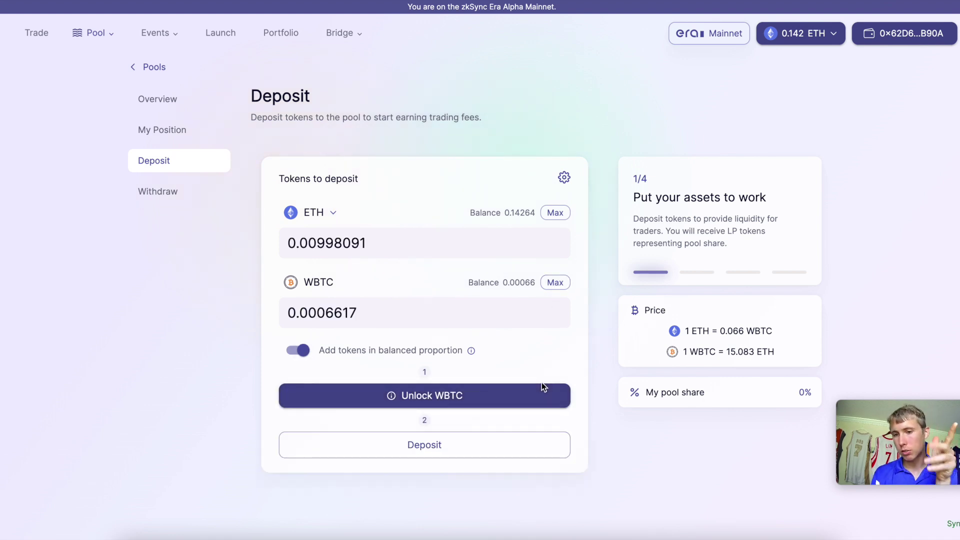
# Step: Unlock WBTC for the deposit and sign the token approval in the wallet
pyautogui.click(449, 403)
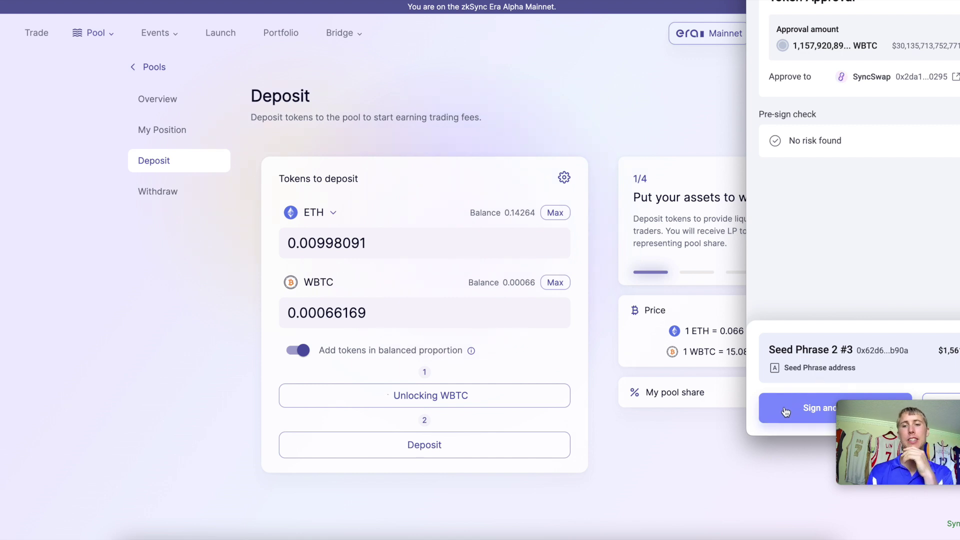
pyautogui.click(785, 411)
pyautogui.click(786, 411)
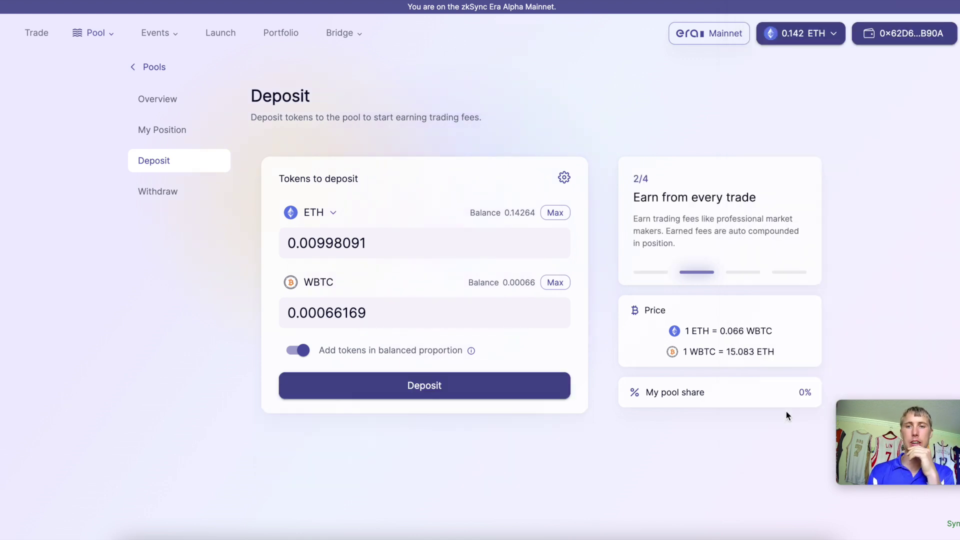
# Step: Submit the ETH and WBTC deposit, sign it in the wallet, dismiss the completion dialog and open the pool position page
pyautogui.click(465, 396)
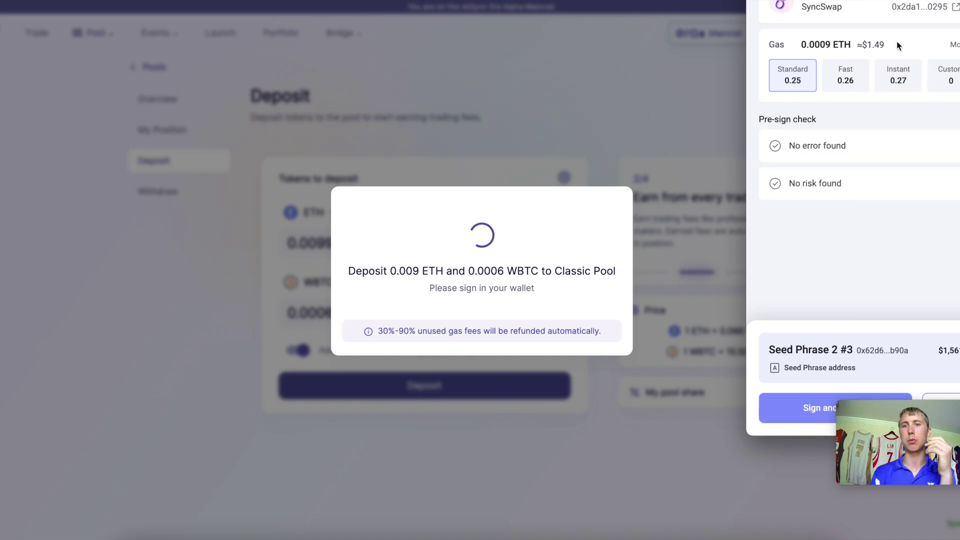
pyautogui.moveTo(892, 44); pyautogui.dragTo(815, 45)
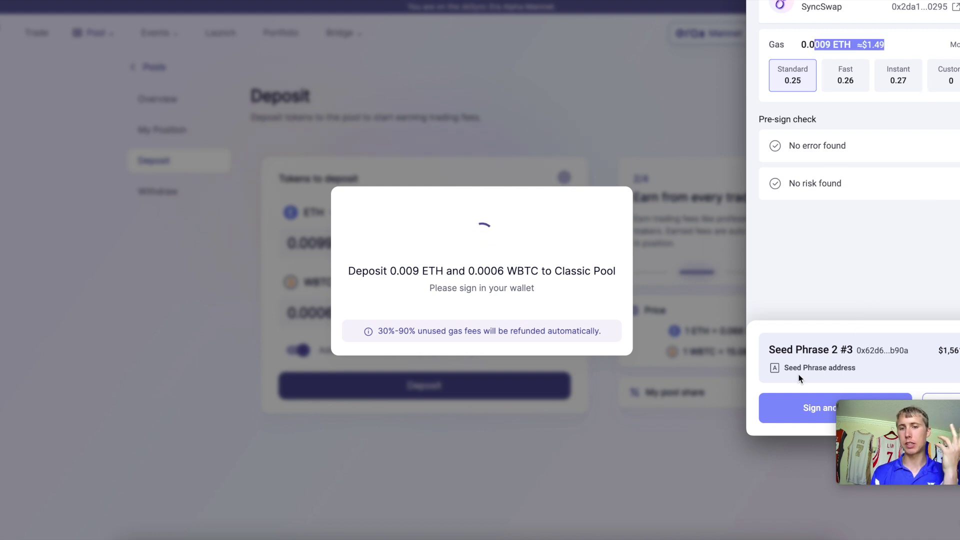
pyautogui.click(810, 407)
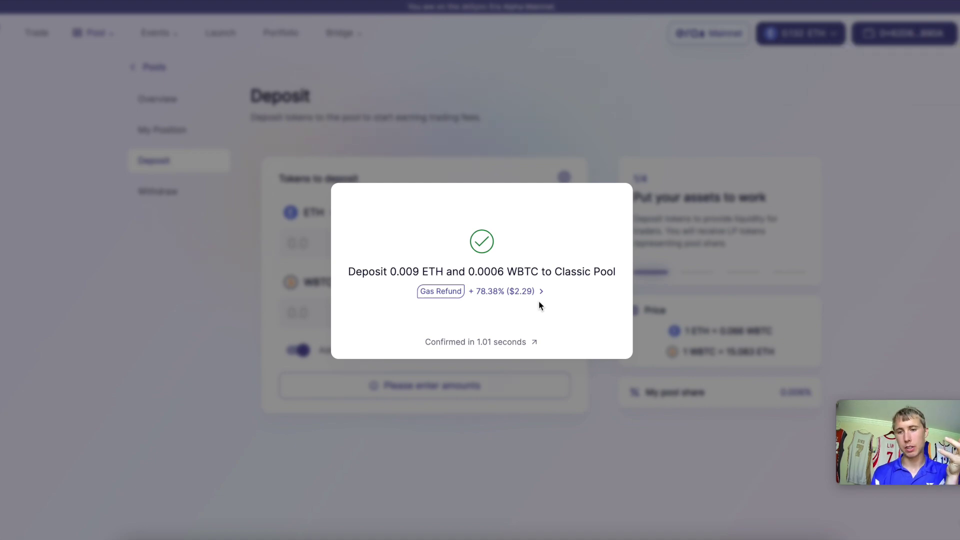
pyautogui.click(828, 266)
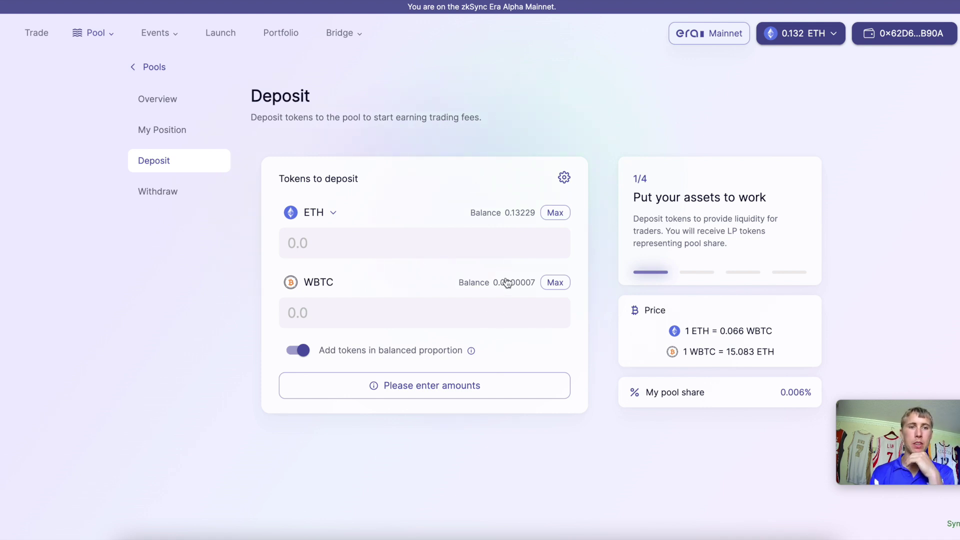
pyautogui.click(153, 130)
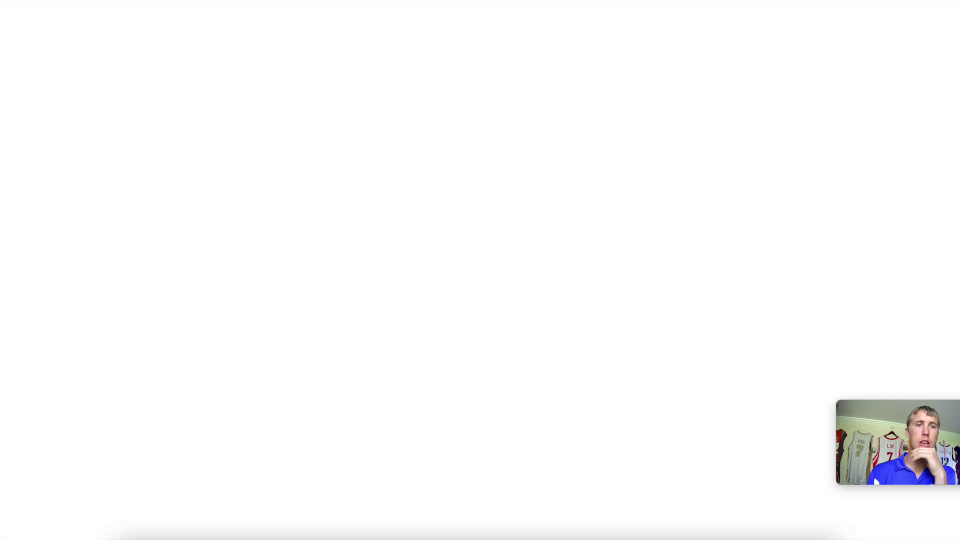
# Step: Switch to the Onchain Trade site and preview a swap of 1 USDC for OSD
pyautogui.moveTo(730, 154); pyautogui.dragTo(907, 309)
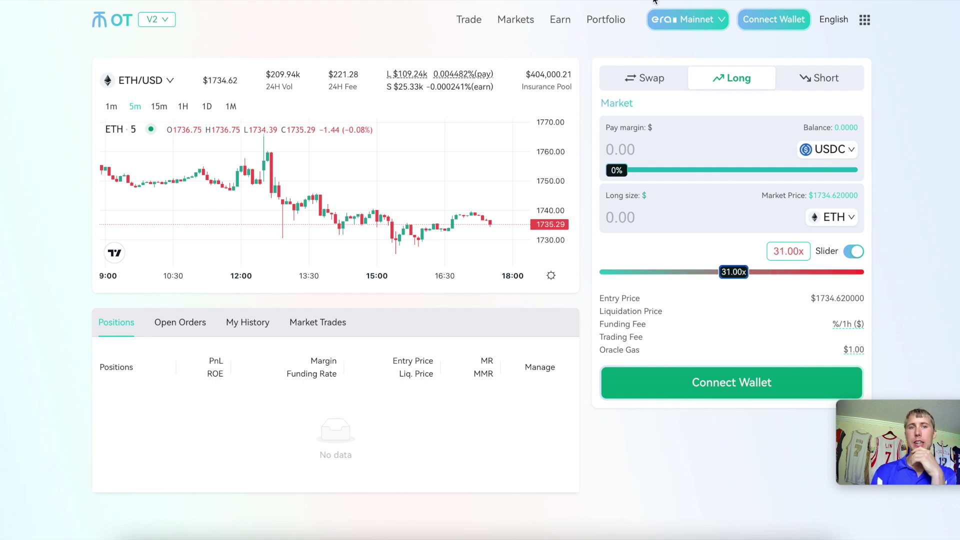
pyautogui.click(560, 22)
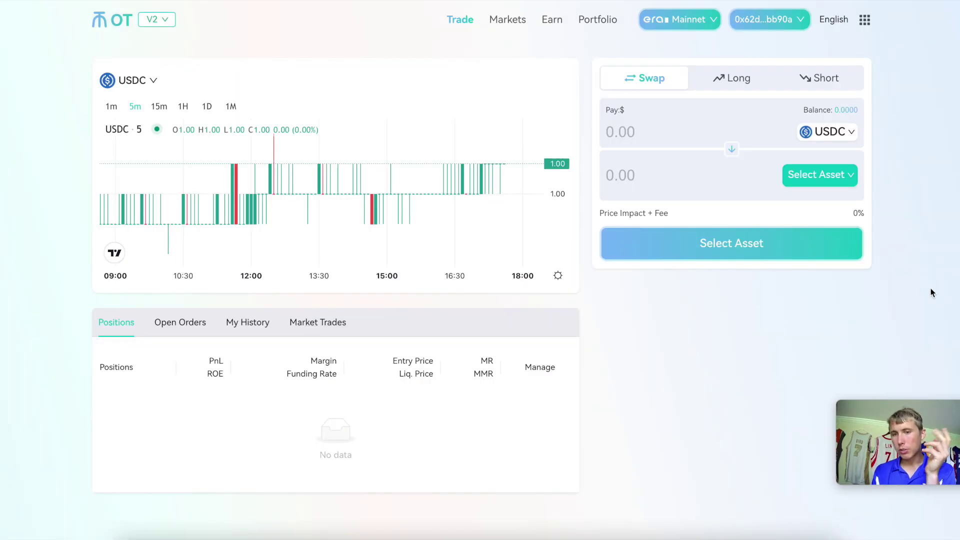
pyautogui.click(819, 178)
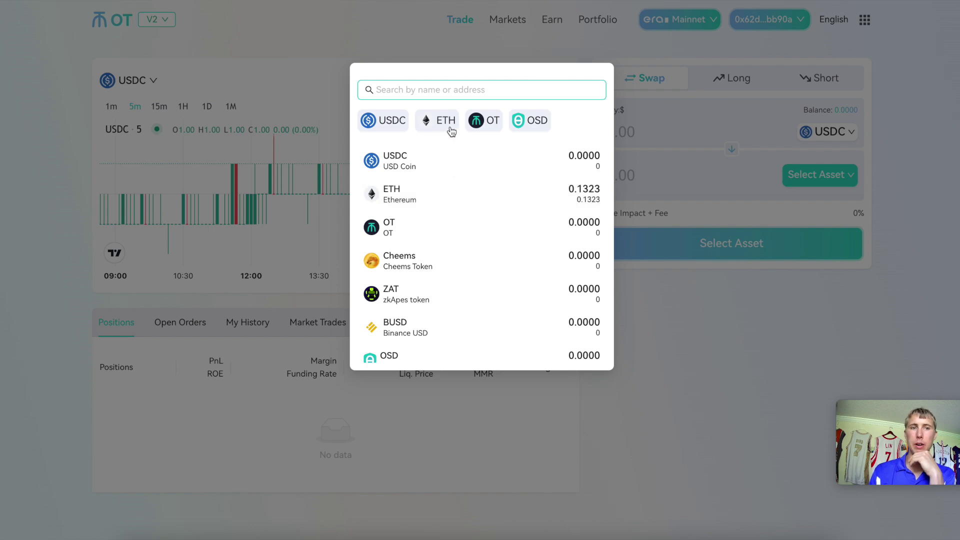
pyautogui.click(530, 120)
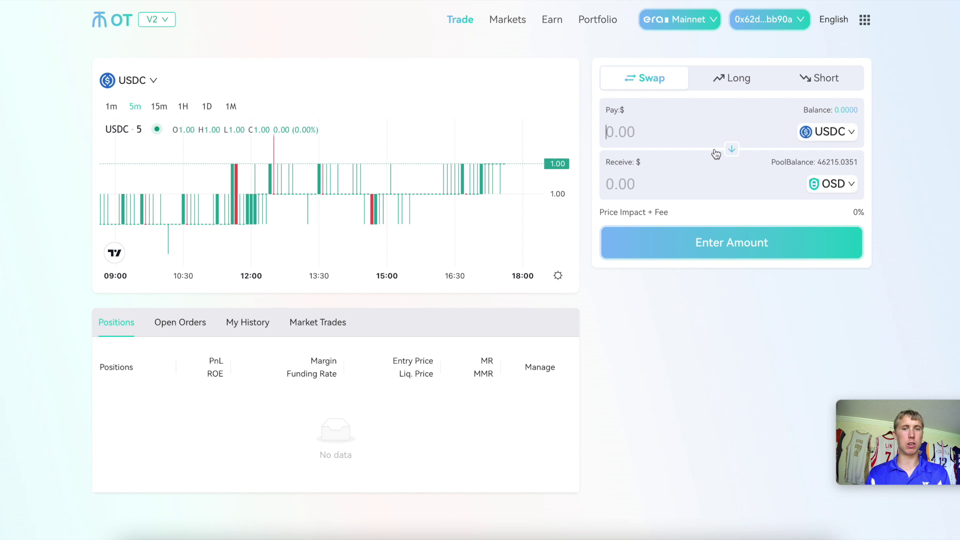
pyautogui.write('1')
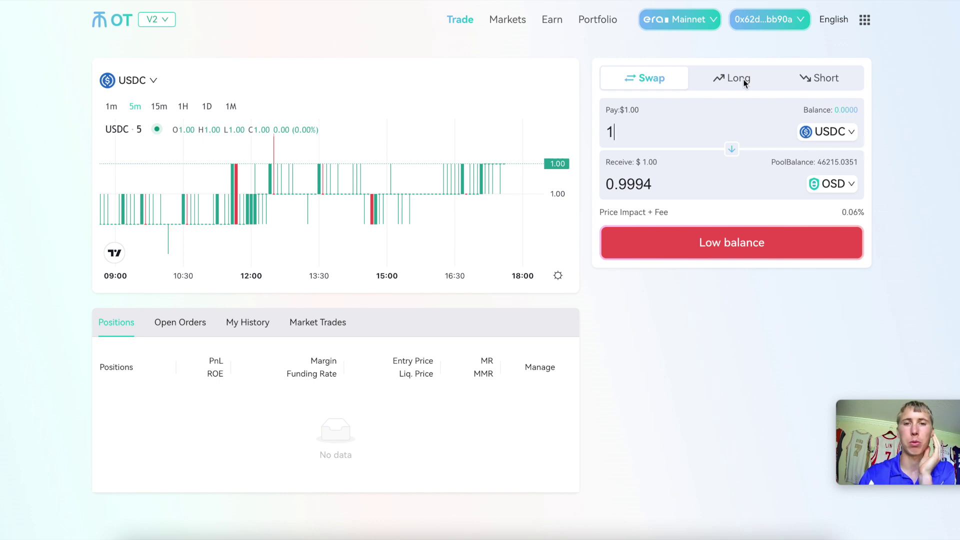
# Step: Review Onchain Trade's staking and fee distribution page and its spot markets, and return to the trading page
pyautogui.click(545, 23)
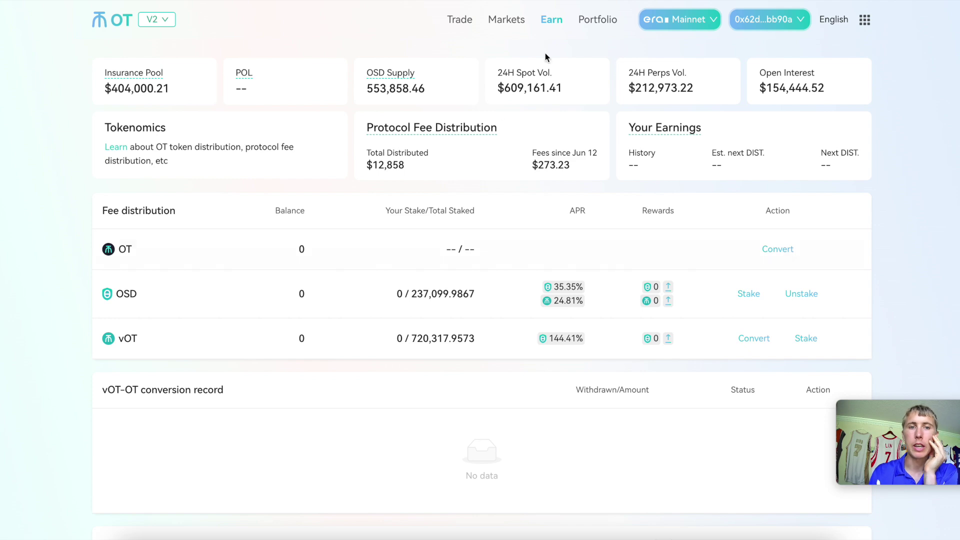
pyautogui.click(506, 20)
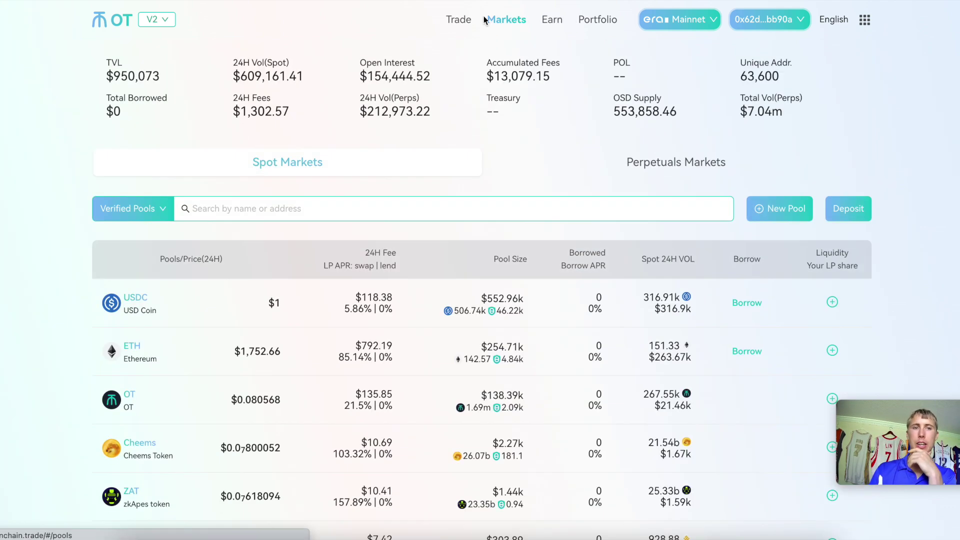
pyautogui.click(456, 20)
pyautogui.moveTo(612, 273); pyautogui.dragTo(579, 274)
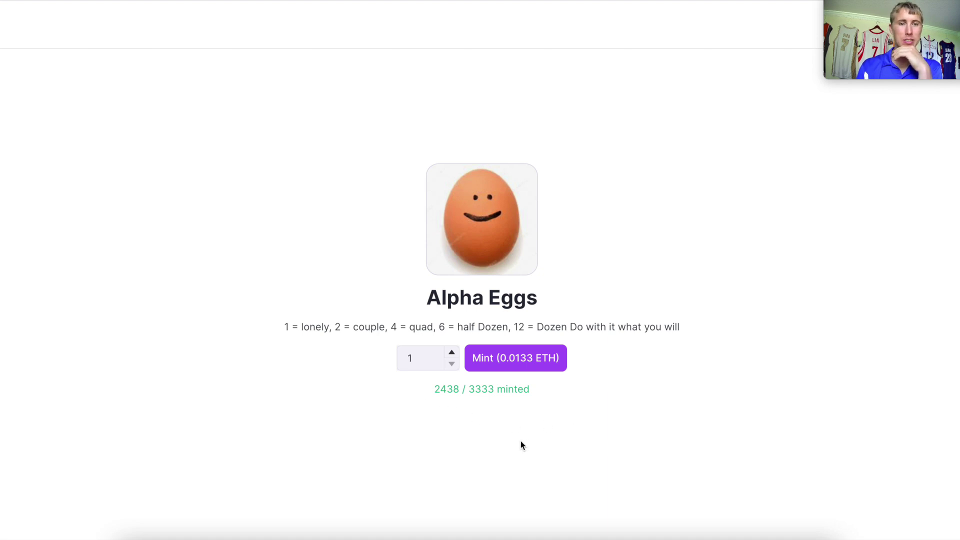
# Step: Switch to the Alpha Eggs mint page, set the quantity to 3 and start the mint
pyautogui.click(452, 356)
pyautogui.click(452, 356)
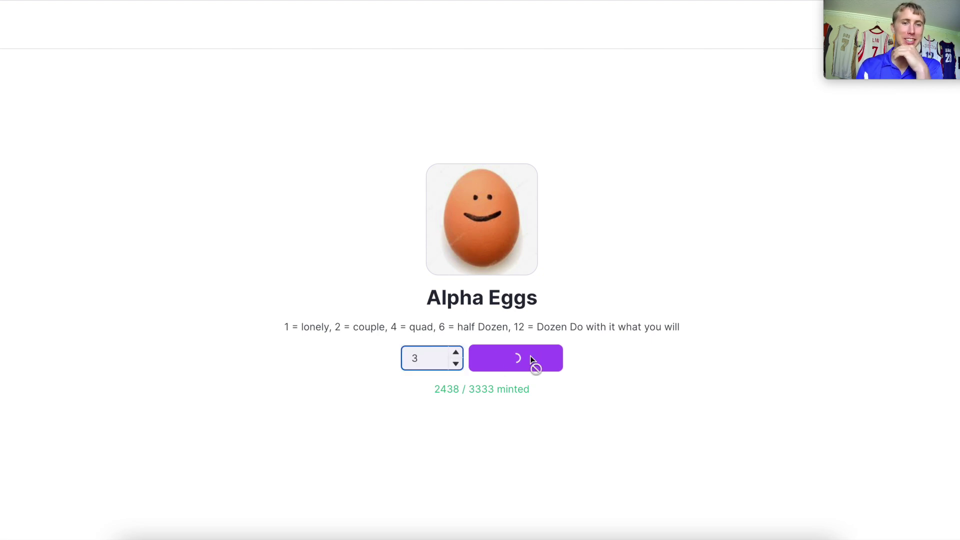
pyautogui.click(519, 367)
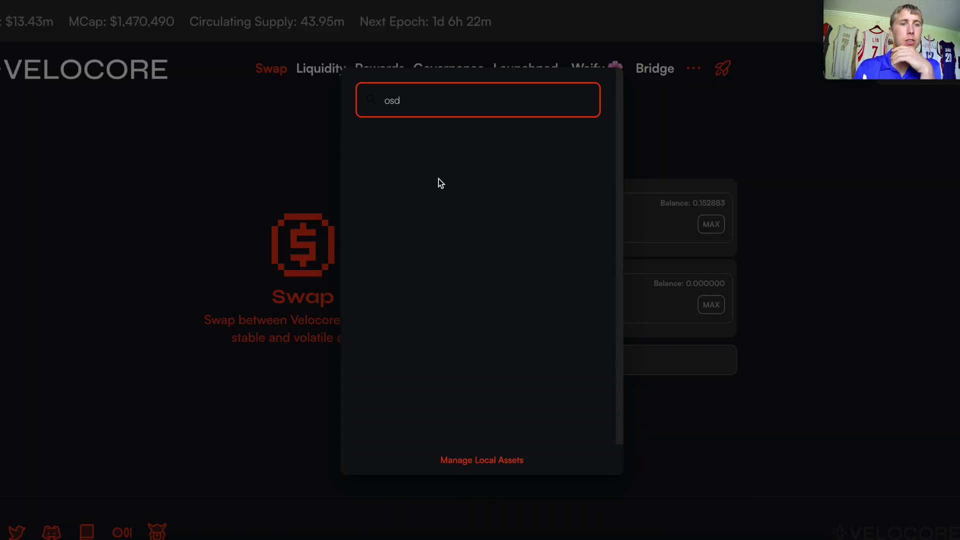
# Step: Switch to Velocore's swap page, clear the osd search in the token list and close the list
pyautogui.doubleClick(405, 103)
pyautogui.press('BackSpace')
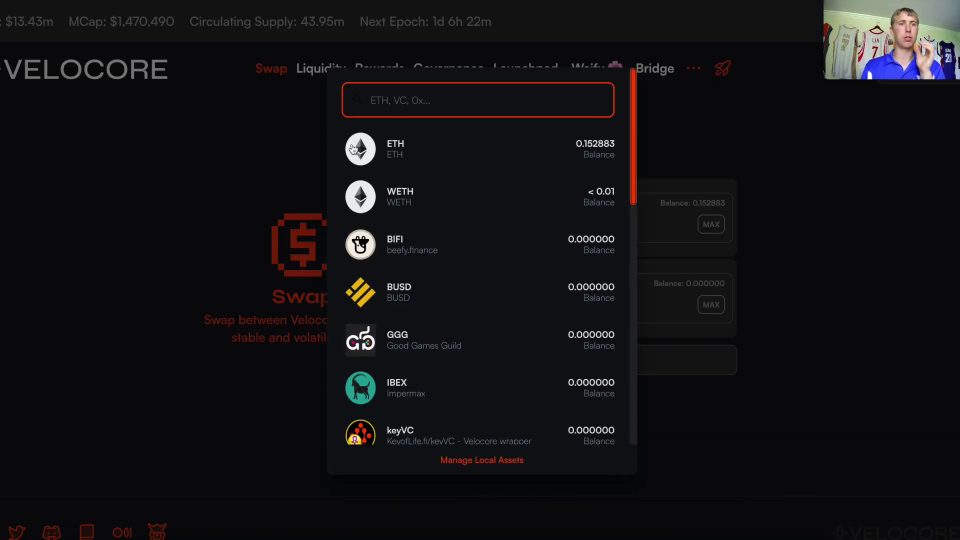
pyautogui.click(298, 163)
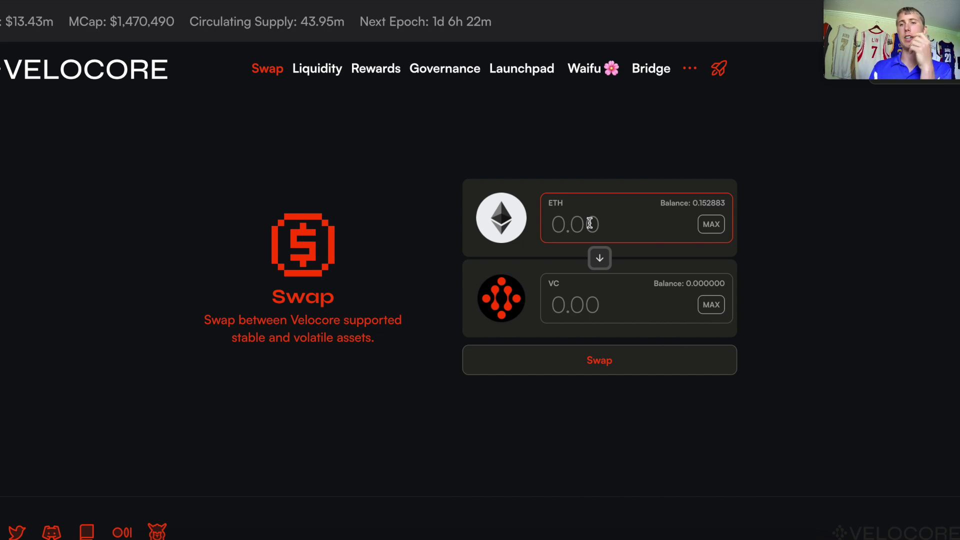
# Step: Open Velocore's liquidity pools, sort them by highest APR and search for usdc
pyautogui.click(328, 70)
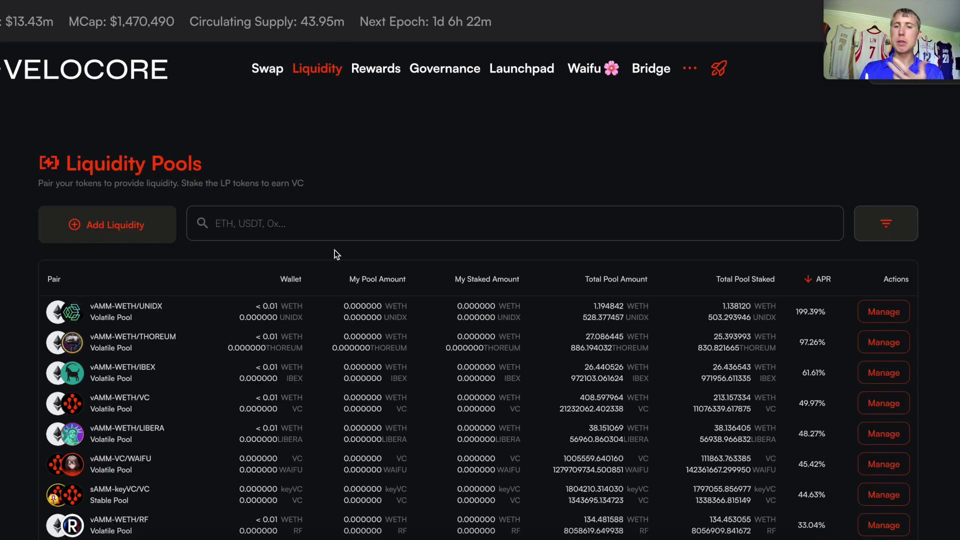
pyautogui.click(821, 283)
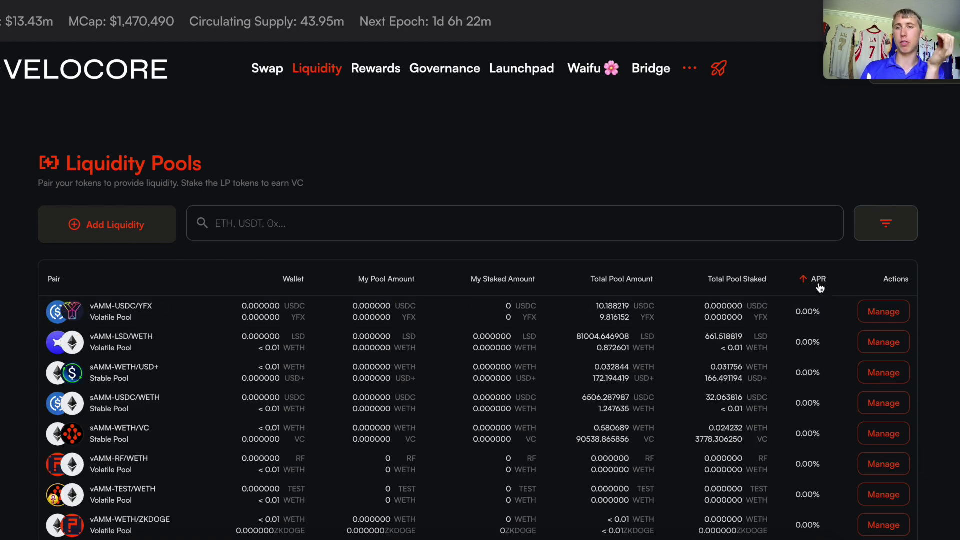
pyautogui.click(821, 287)
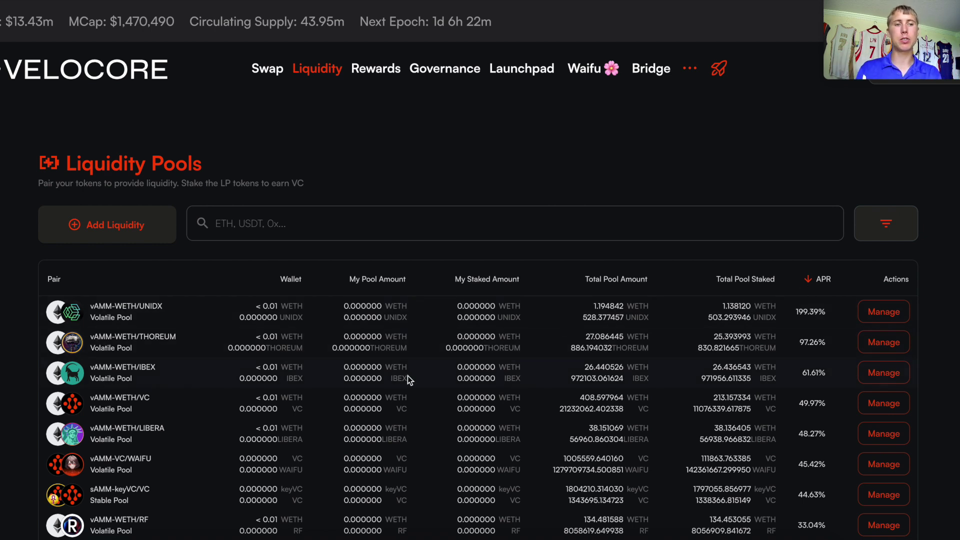
pyautogui.click(402, 214)
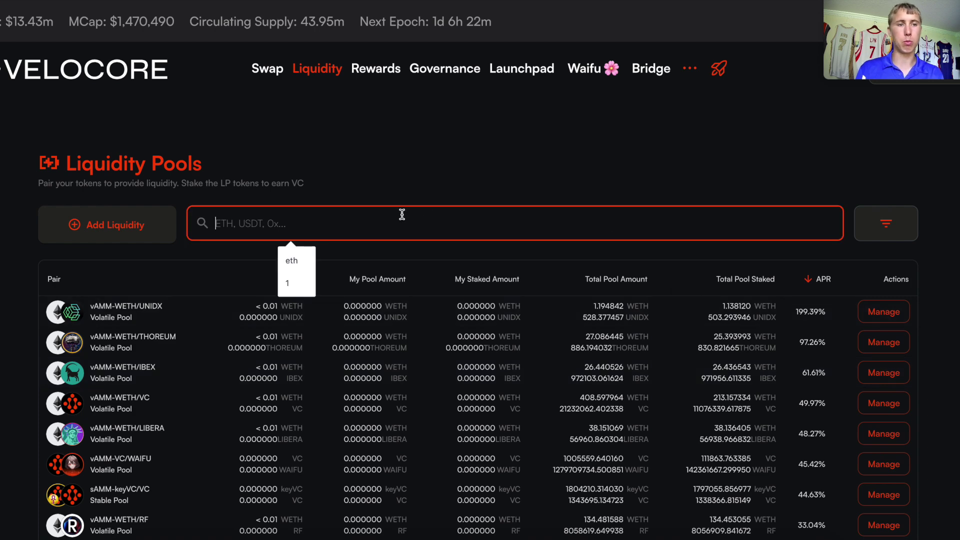
pyautogui.write('usdc')
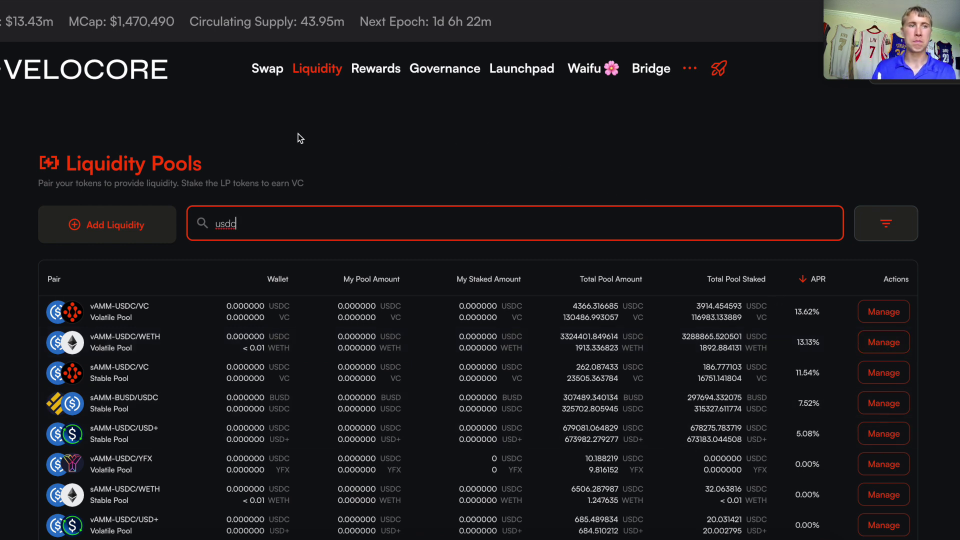
# Step: Return to Velocore's swap page, set up a swap of .01 ETH for USDC and submit it
pyautogui.click(260, 72)
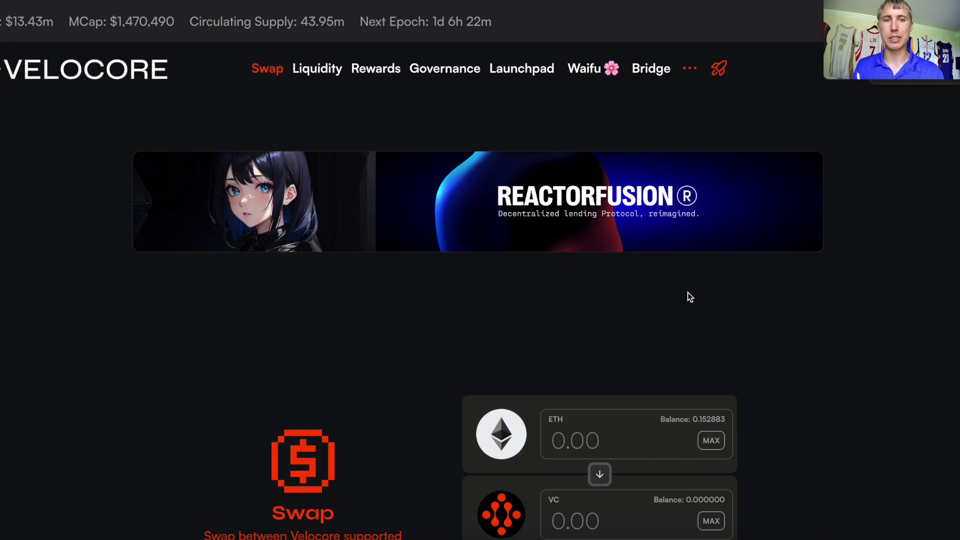
pyautogui.click(694, 234)
pyautogui.write('.01')
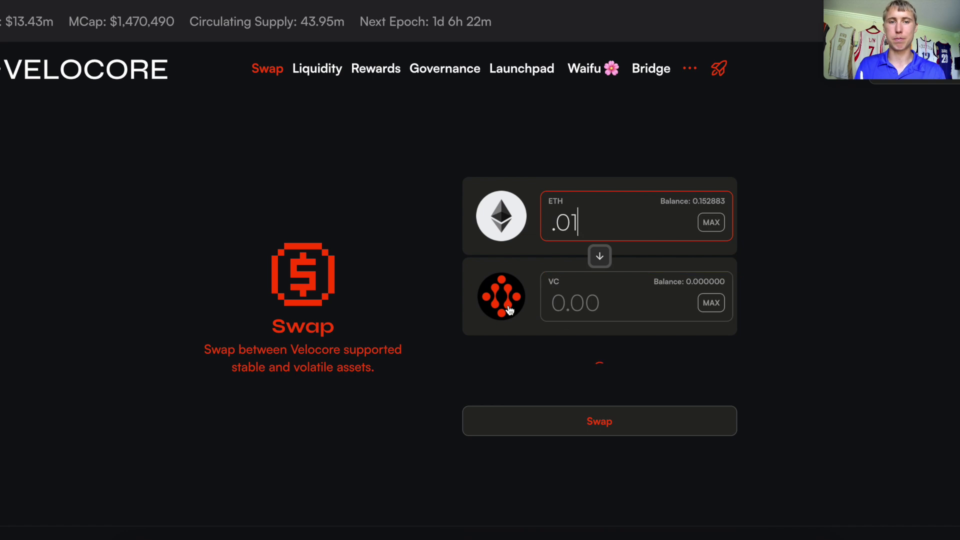
pyautogui.click(481, 223)
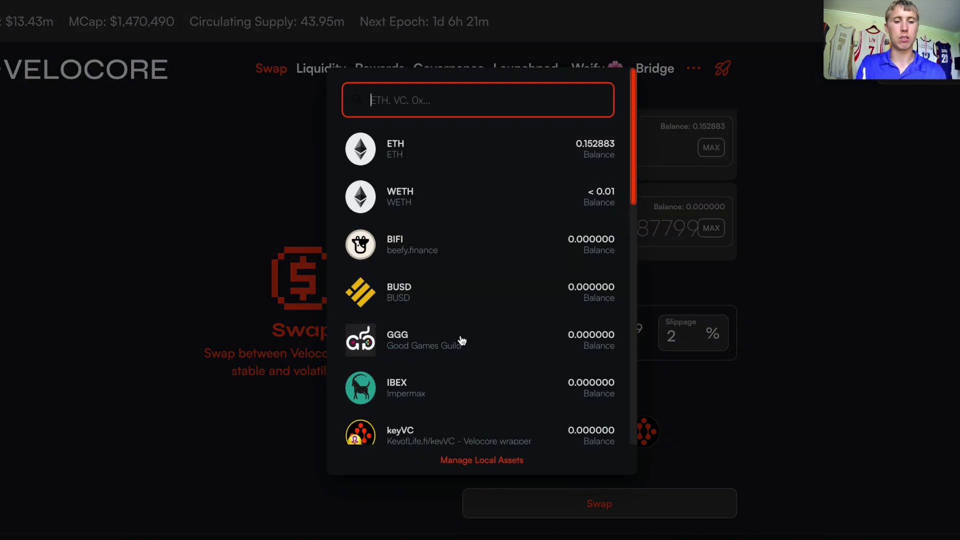
pyautogui.write('usd')
pyautogui.click(414, 242)
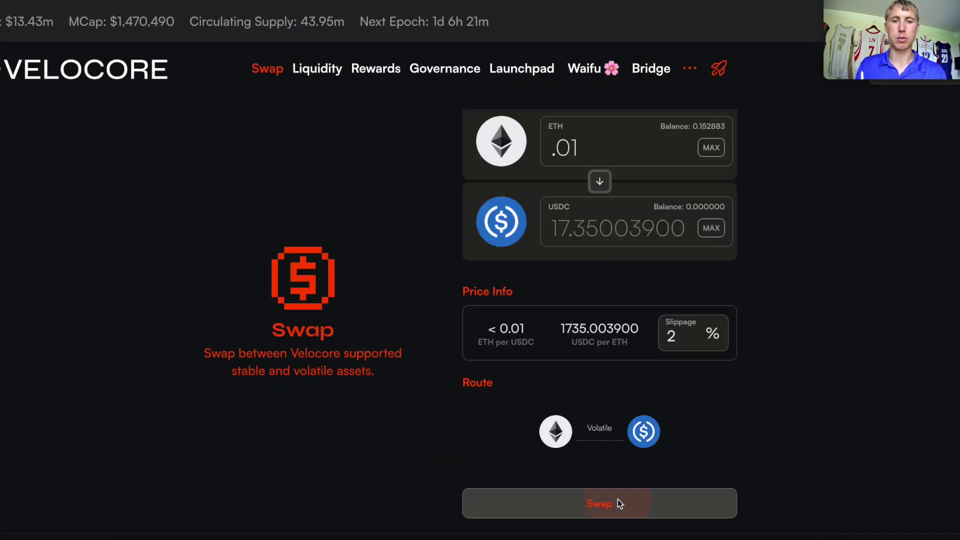
pyautogui.click(618, 503)
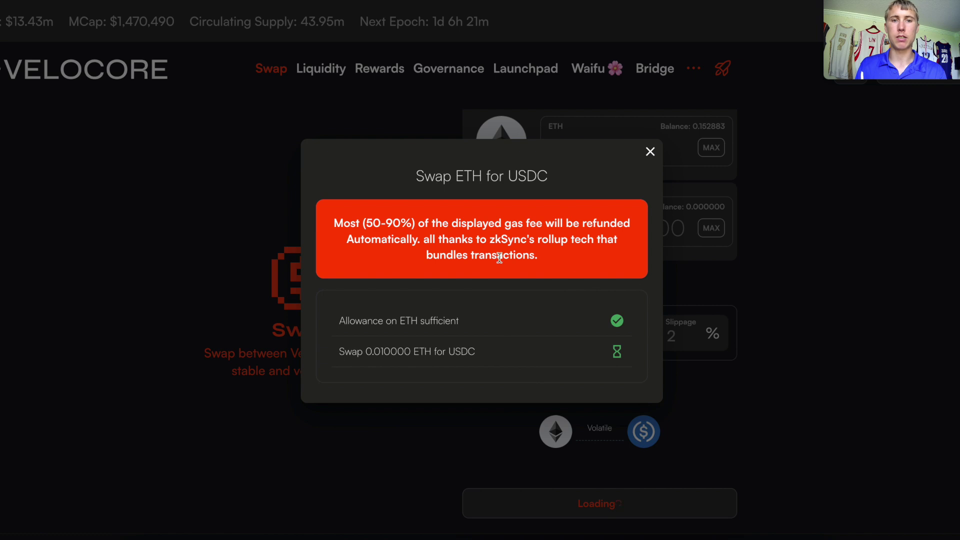
pyautogui.moveTo(900, 50); pyautogui.dragTo(728, 151)
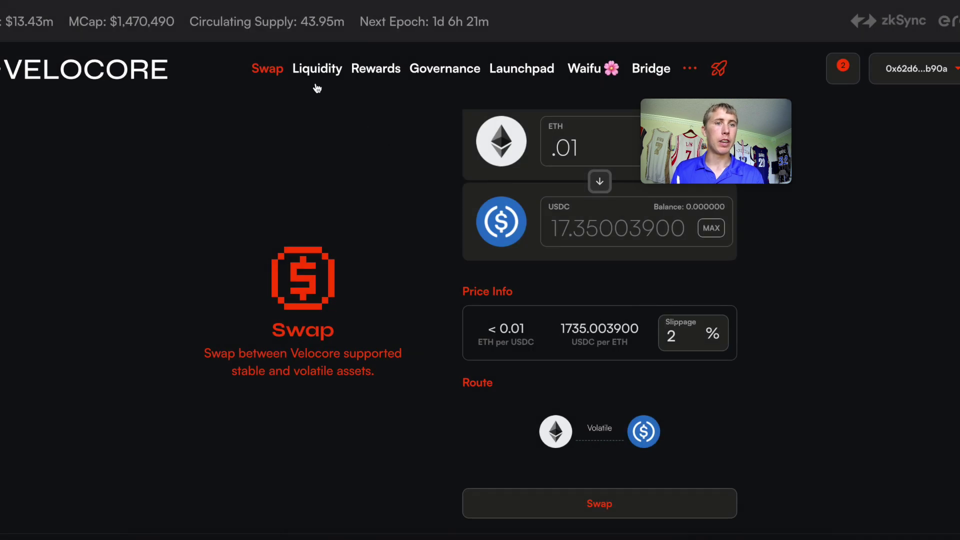
# Step: Open Velocore's liquidity pools, search for usdc and open the management page of the volatile USDC/WETH pool
pyautogui.click(317, 83)
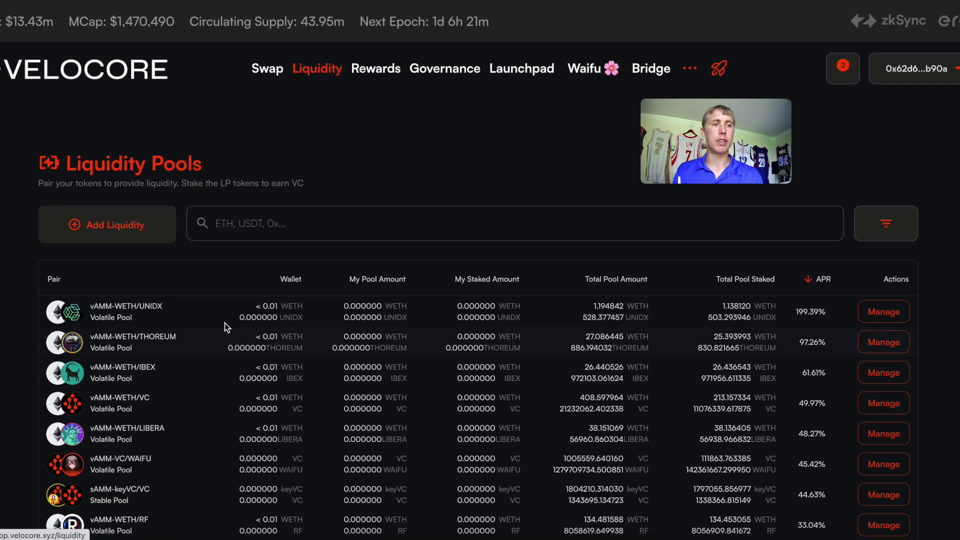
pyautogui.scroll(-2, 244, 174)
pyautogui.click(212, 158)
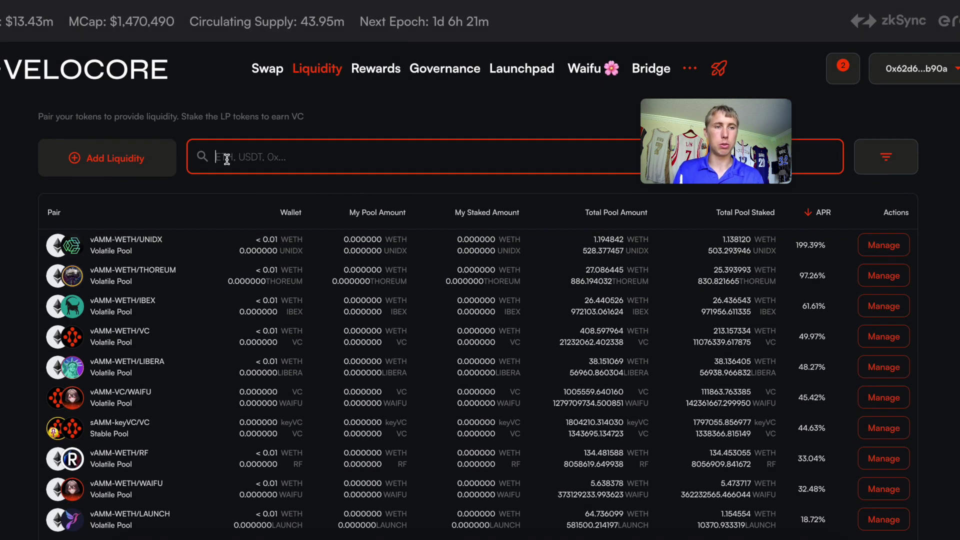
pyautogui.write('usdc')
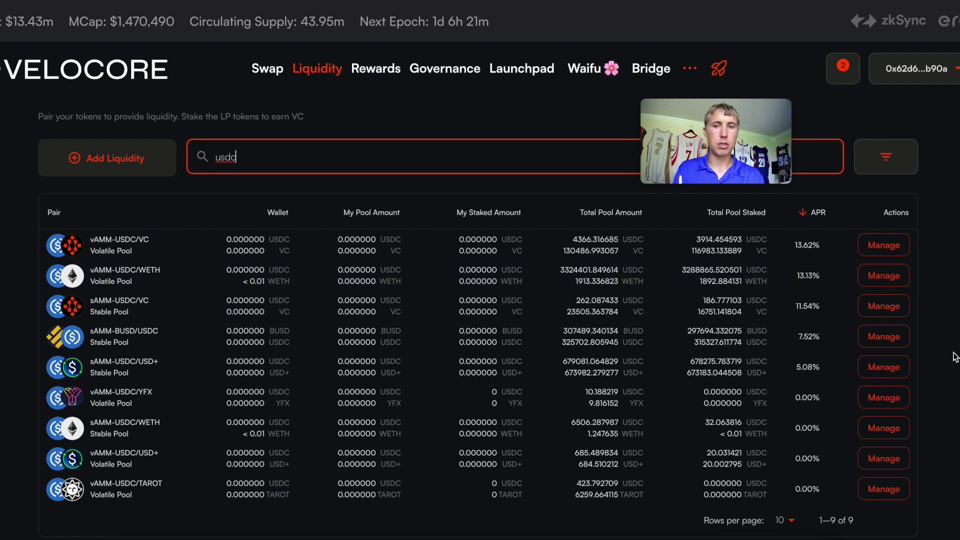
pyautogui.click(869, 272)
pyautogui.moveTo(718, 107); pyautogui.dragTo(838, 160)
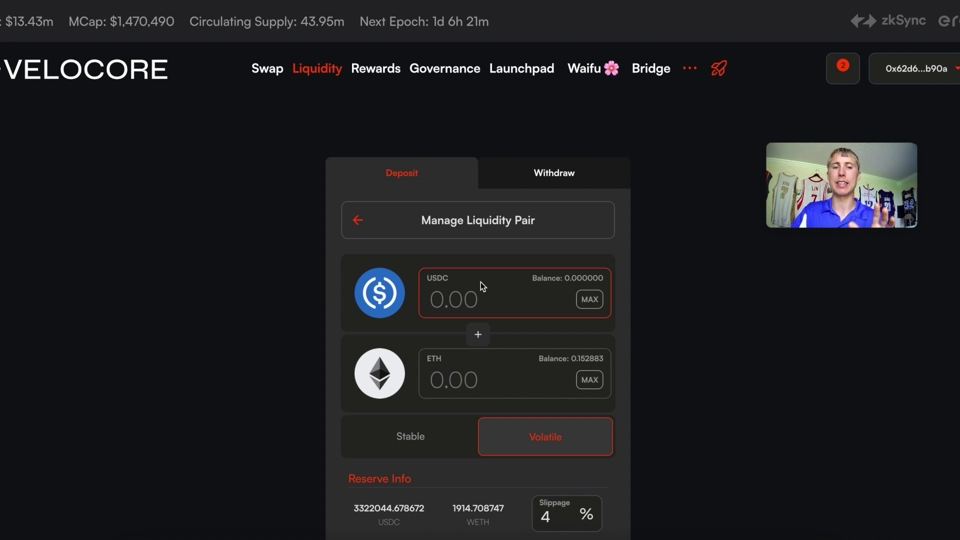
# Step: Switch to EraLend's market overview and try to supply ETH
pyautogui.click(379, 68)
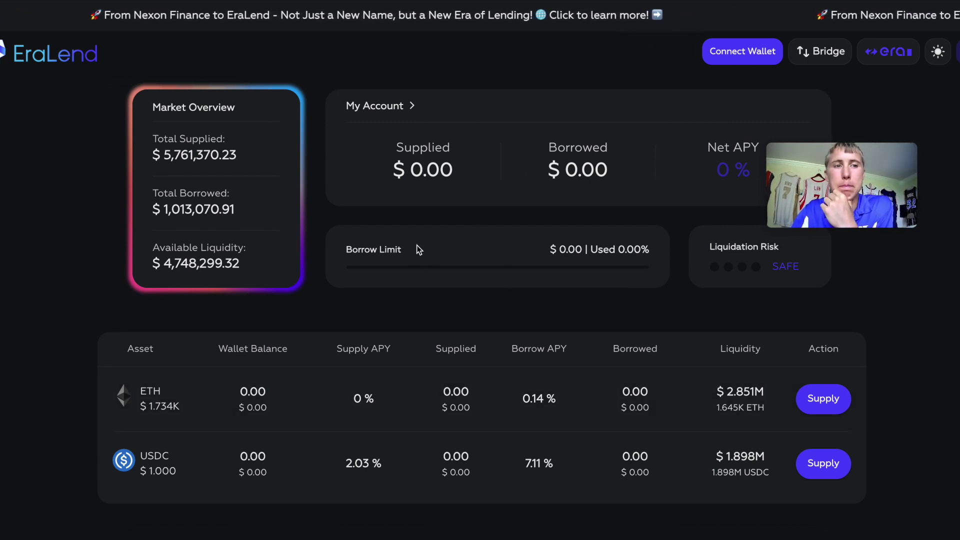
pyautogui.moveTo(877, 186)
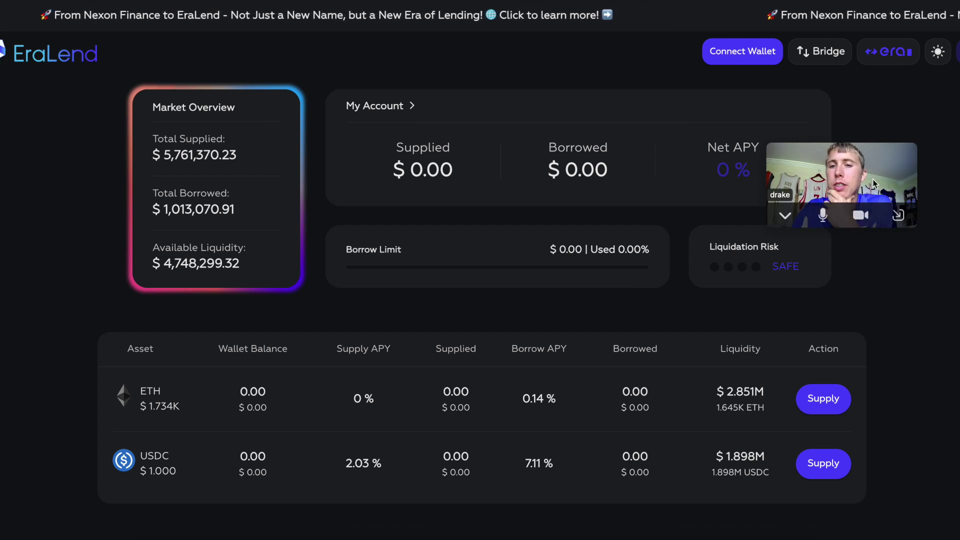
pyautogui.moveTo(818, 176); pyautogui.dragTo(883, 125)
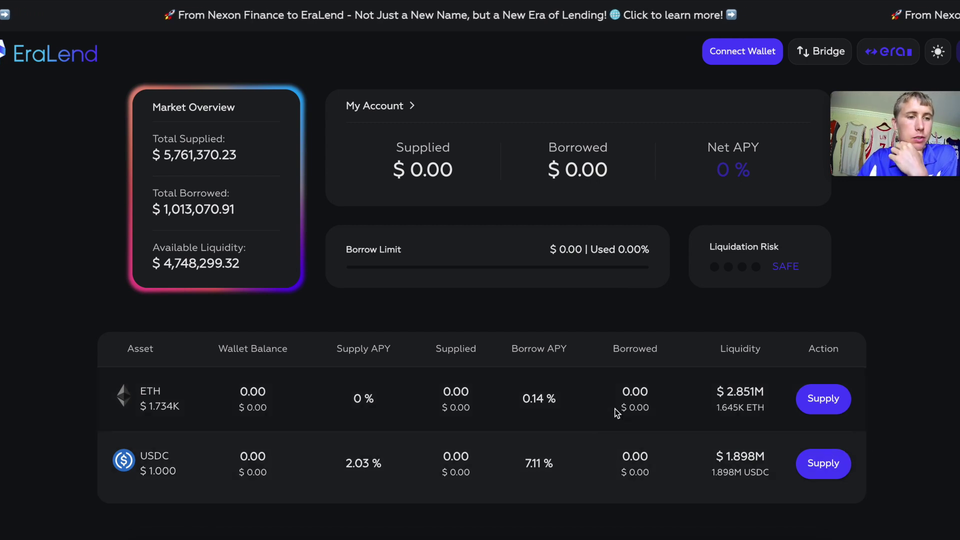
pyautogui.click(824, 400)
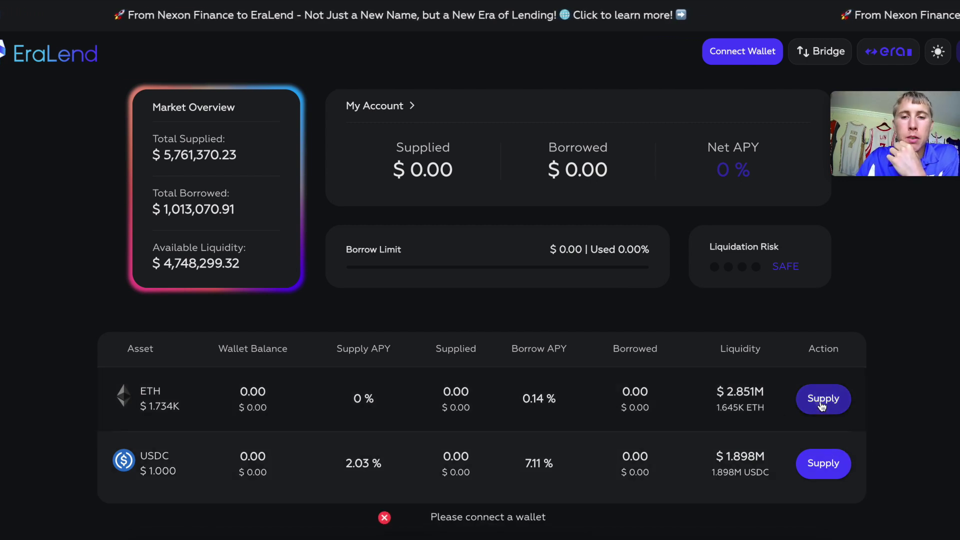
pyautogui.click(825, 400)
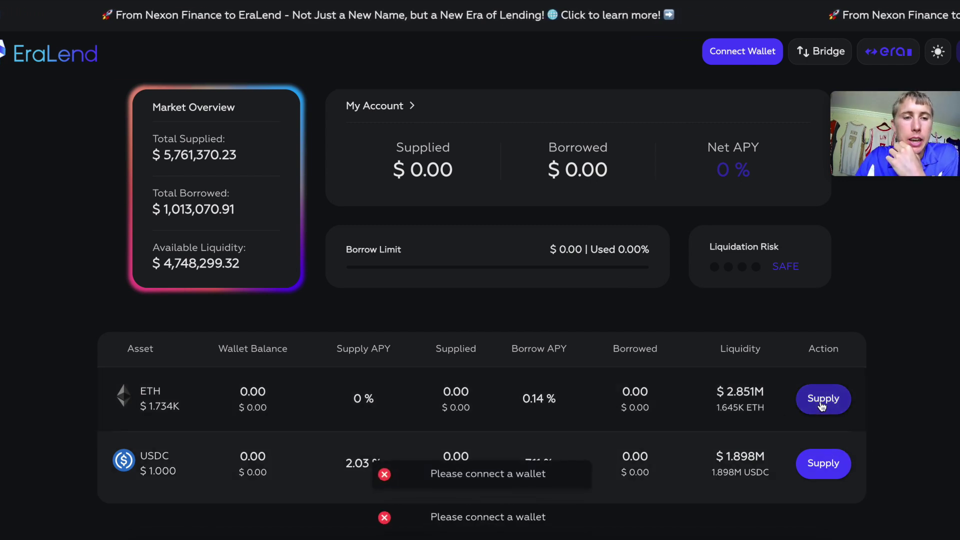
# Step: Agree to EraLend's Terms & Conditions, try to connect with MetaMask and close the wallet selection
pyautogui.click(743, 53)
pyautogui.click(434, 181)
pyautogui.click(458, 218)
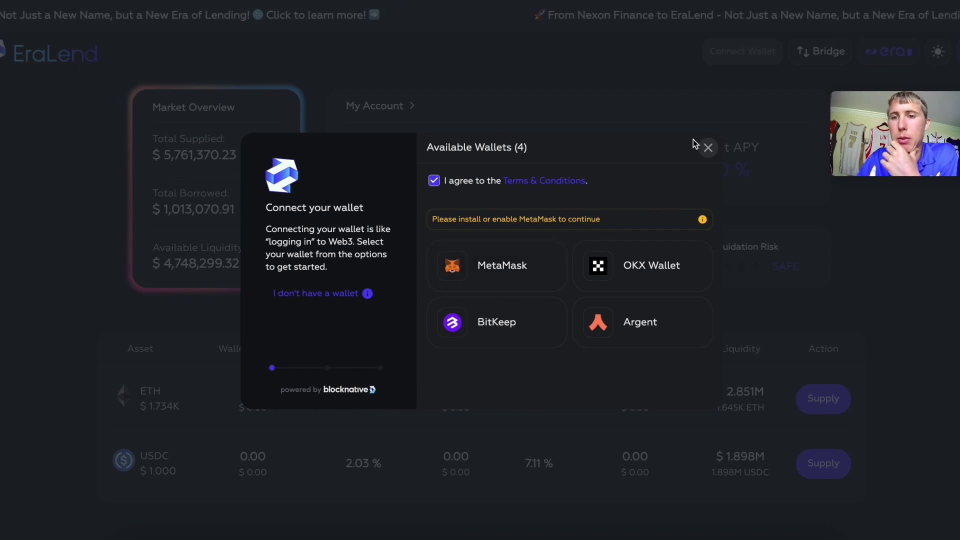
pyautogui.click(708, 147)
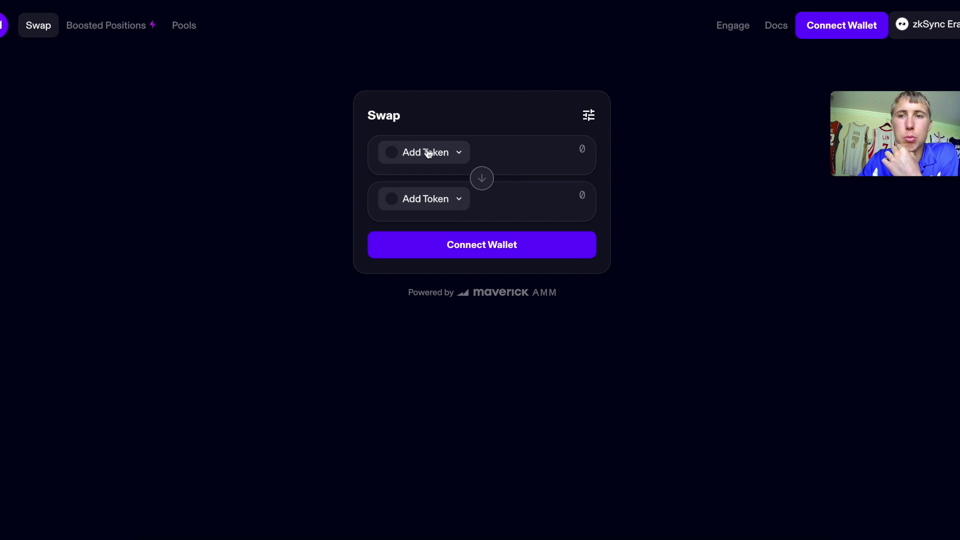
# Step: Switch to Maverick and open its landing page
pyautogui.click(2, 27)
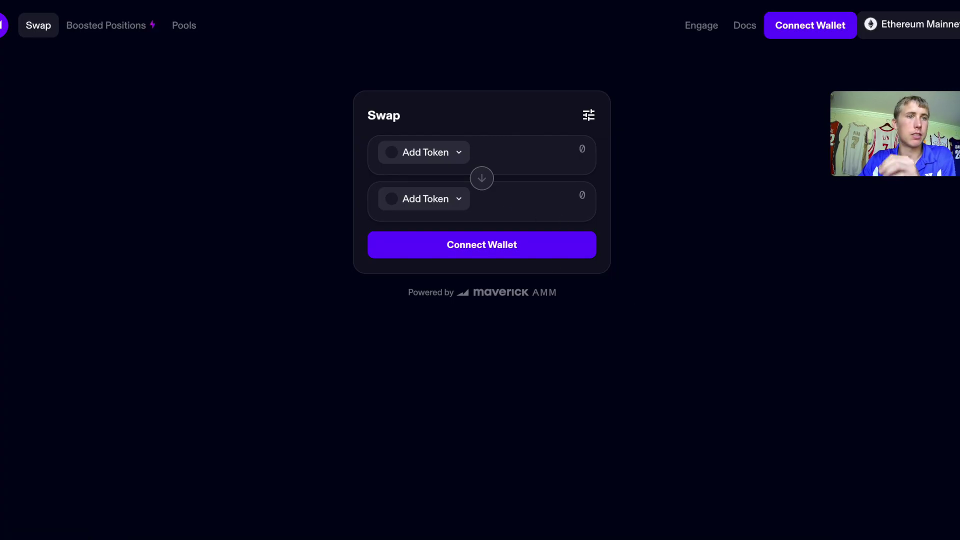
pyautogui.press('super+l')
pyautogui.write('mav.')
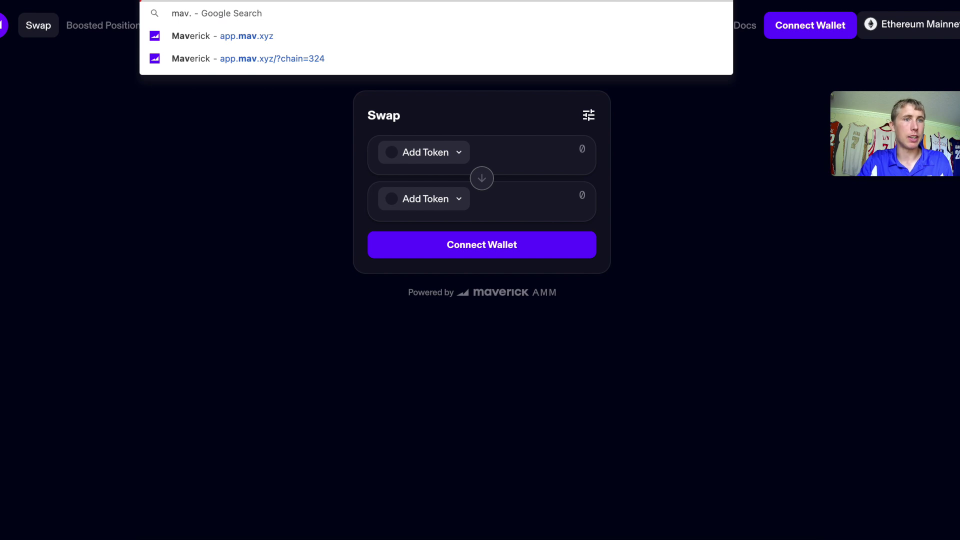
pyautogui.press('Escape')
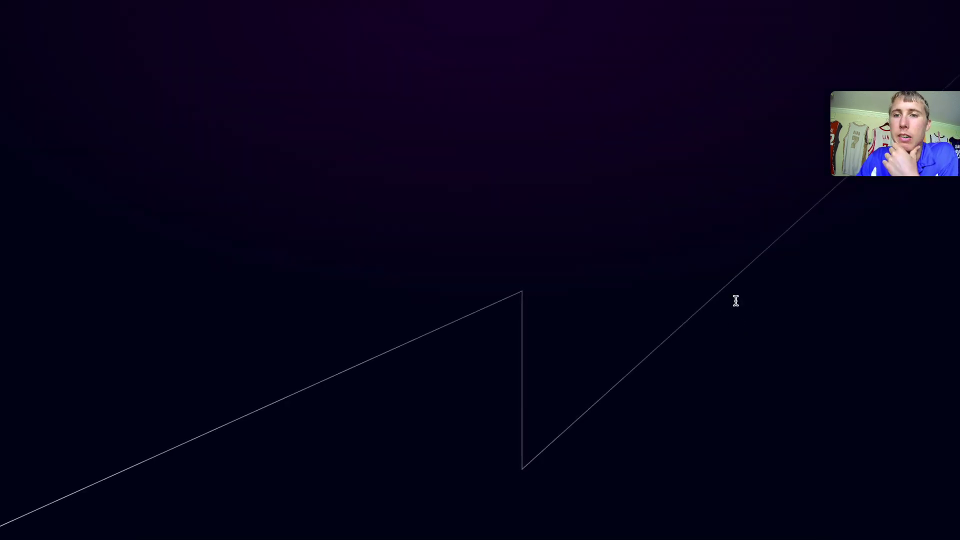
# Step: Read the landing page's explanations of Mode Right, Mode Left and Mode Both, then return to its beginning
pyautogui.scroll(-5, 603, 331)
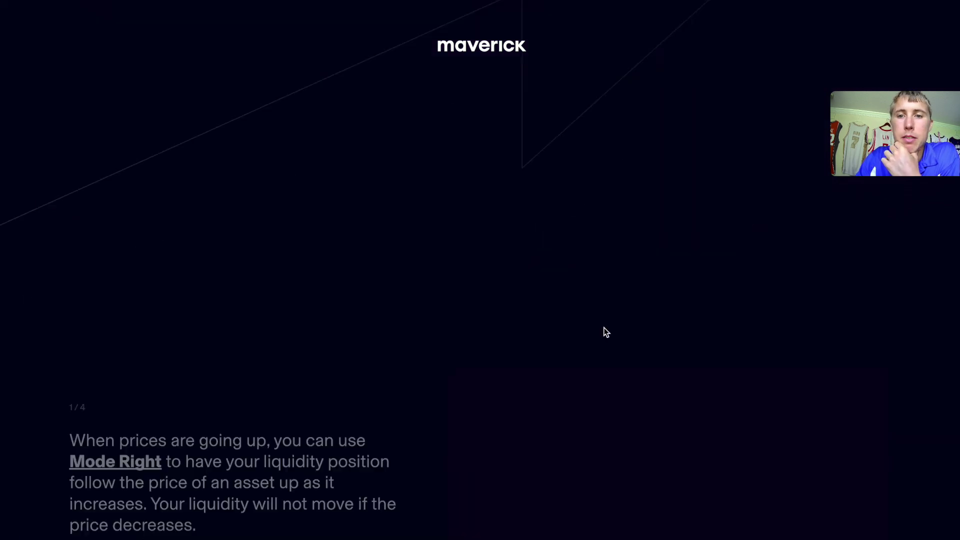
pyautogui.scroll(-2, 603, 330)
pyautogui.scroll(-2, 603, 331)
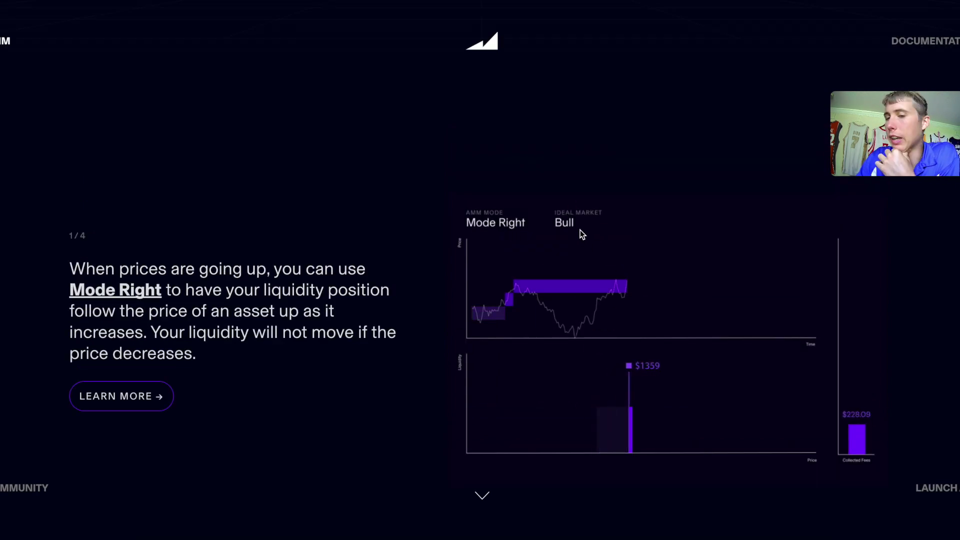
pyautogui.scroll(-5, 580, 230)
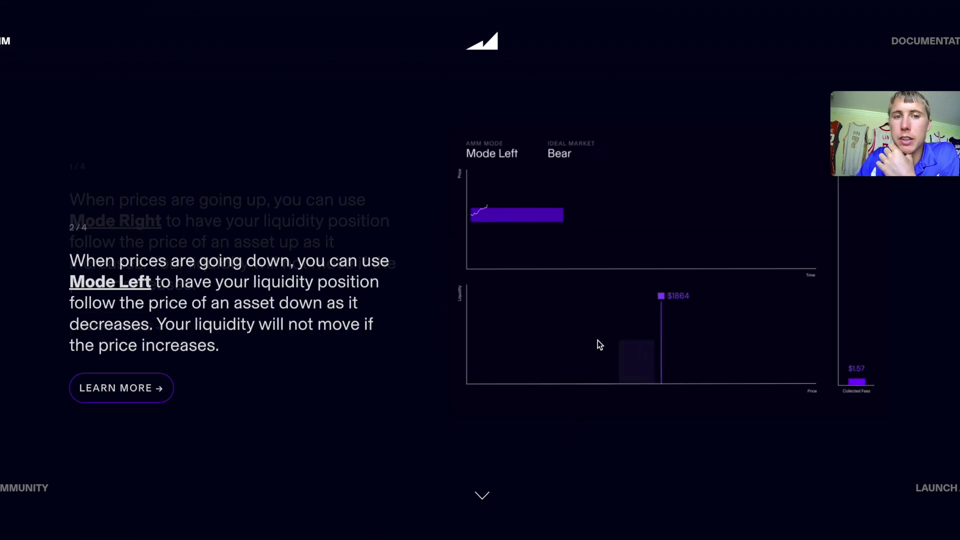
pyautogui.scroll(-5, 602, 210)
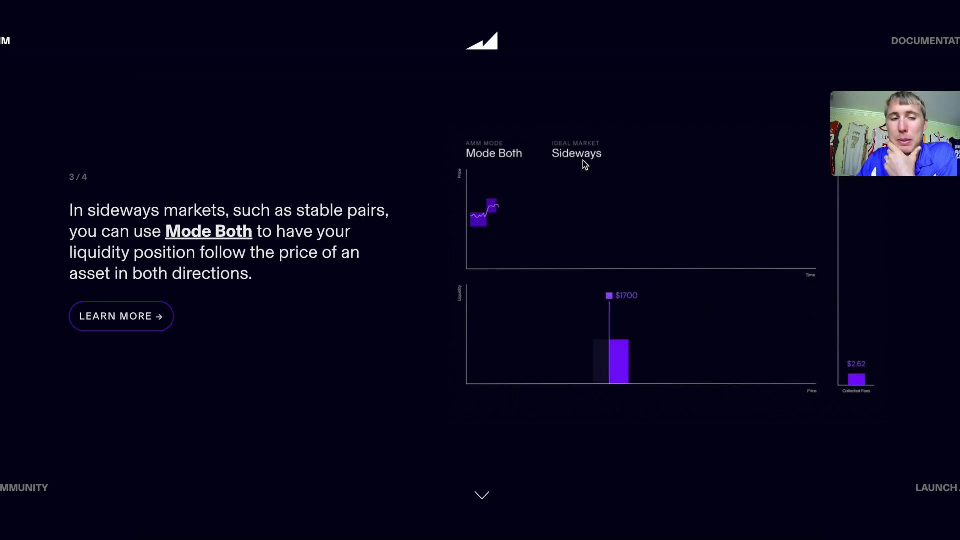
pyautogui.scroll(5, 583, 161)
pyautogui.scroll(5, 583, 160)
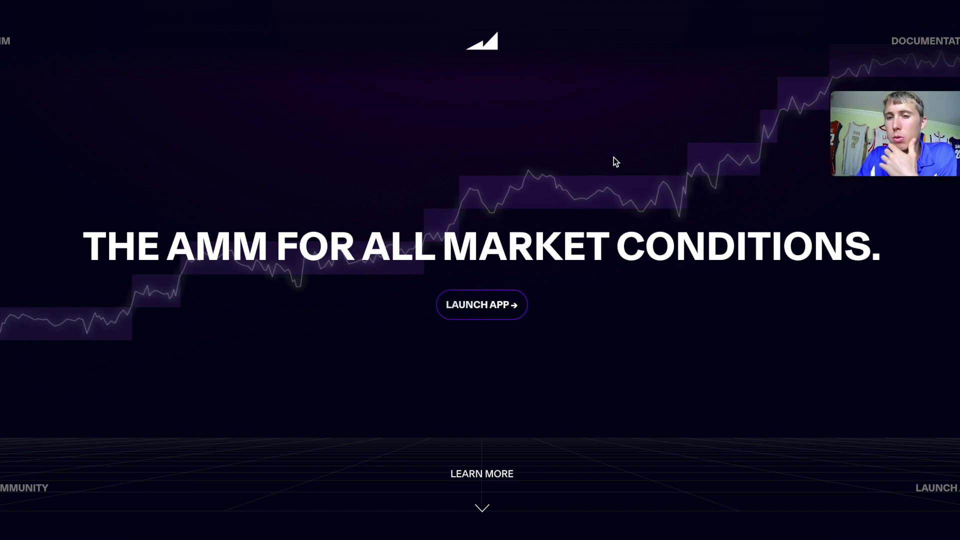
# Step: Launch the Maverick app and bring up its swap page on zkSync Era
pyautogui.click(494, 311)
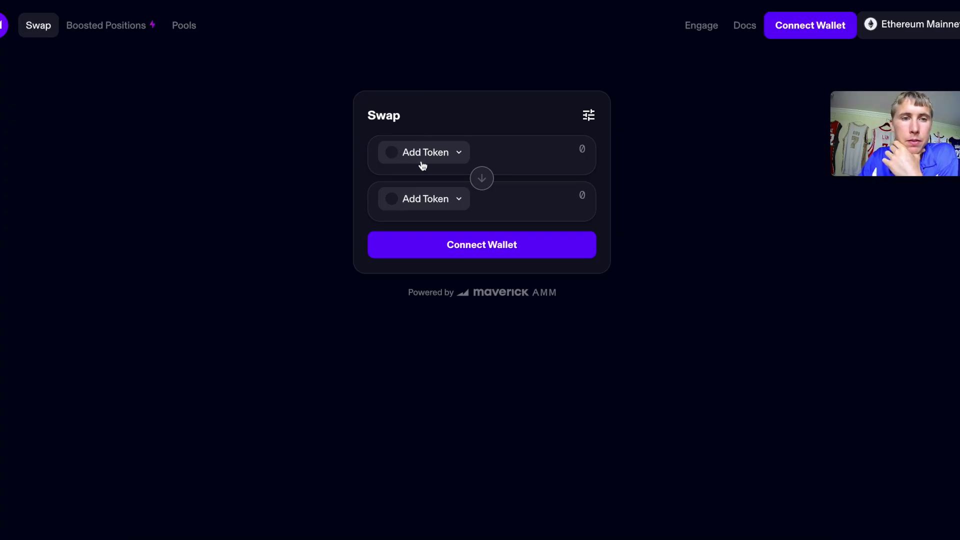
pyautogui.click(422, 161)
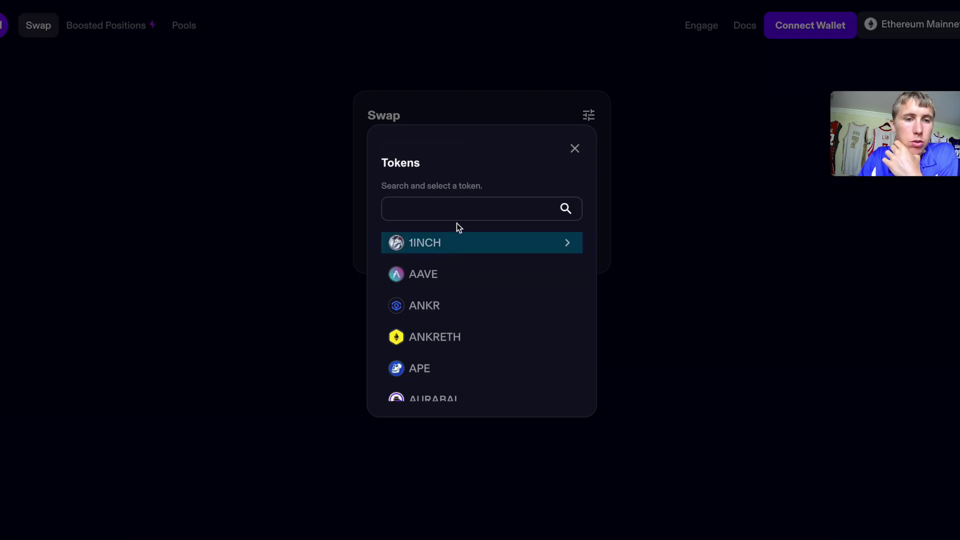
pyautogui.click(789, 24)
pyautogui.click(789, 23)
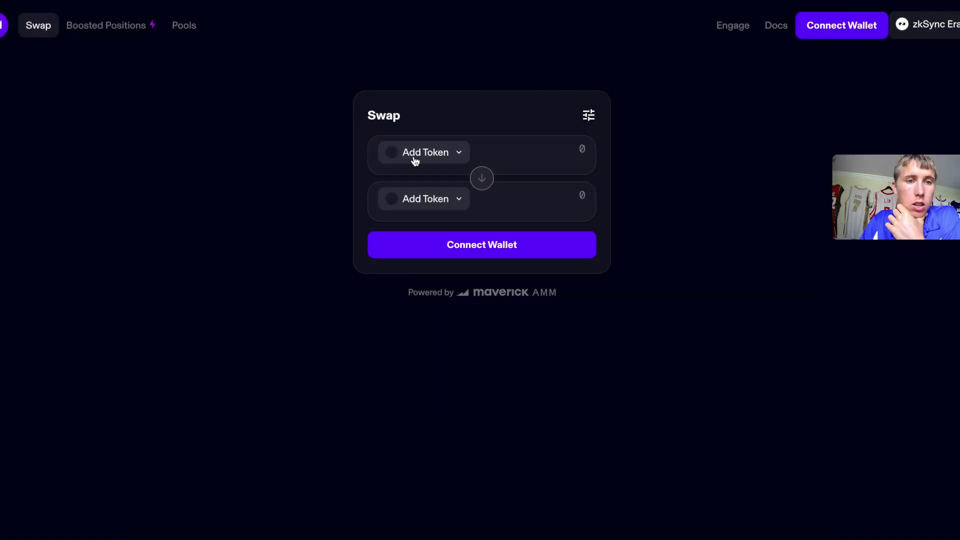
# Step: Connect the wallet to Maverick on zkSync Era
pyautogui.click(417, 156)
pyautogui.click(649, 146)
pyautogui.click(820, 25)
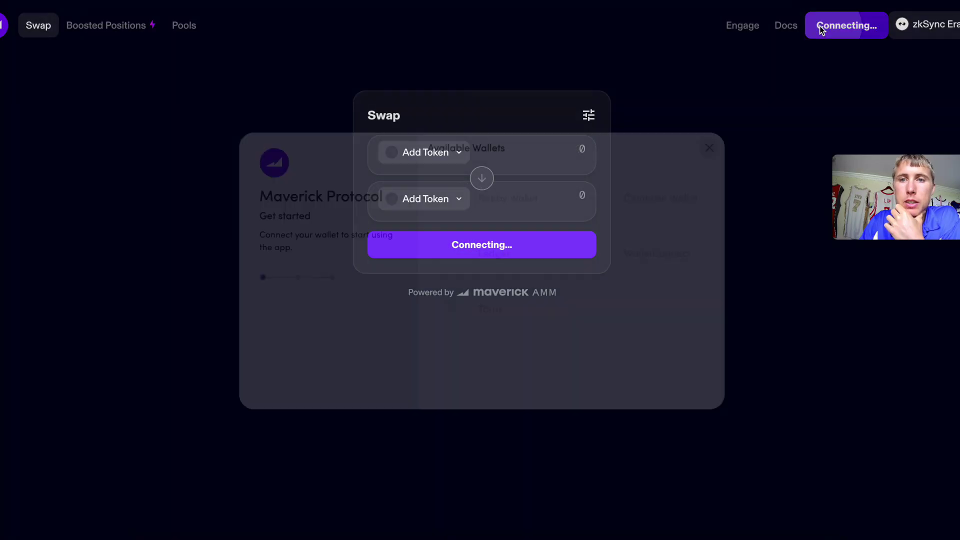
pyautogui.click(472, 200)
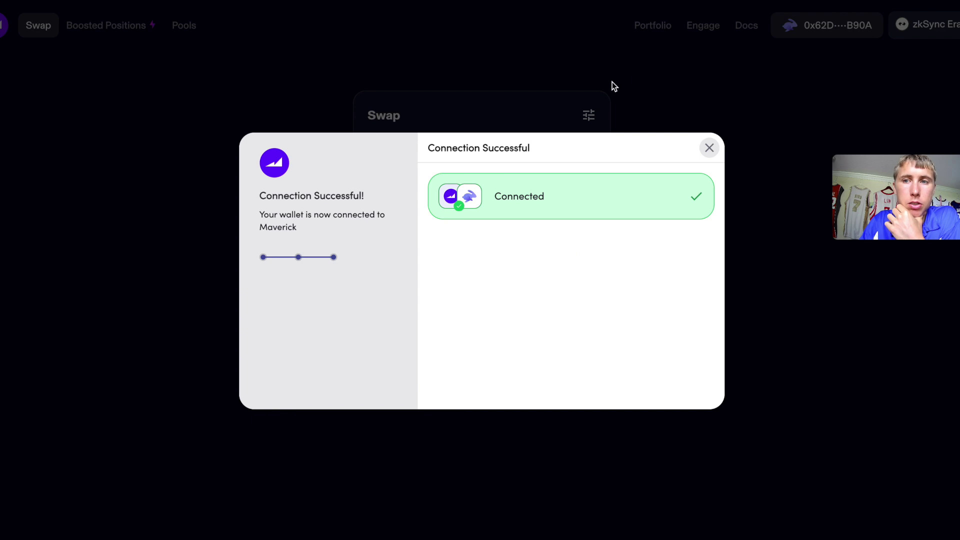
# Step: Set up the swap pair with ETH as the token to sell and USDC as the token to receive
pyautogui.click(428, 161)
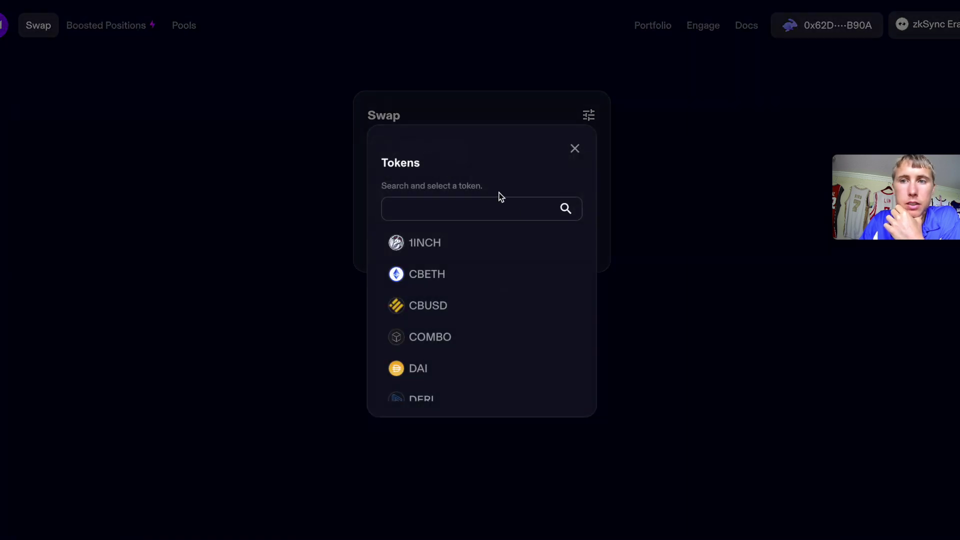
pyautogui.write('eth')
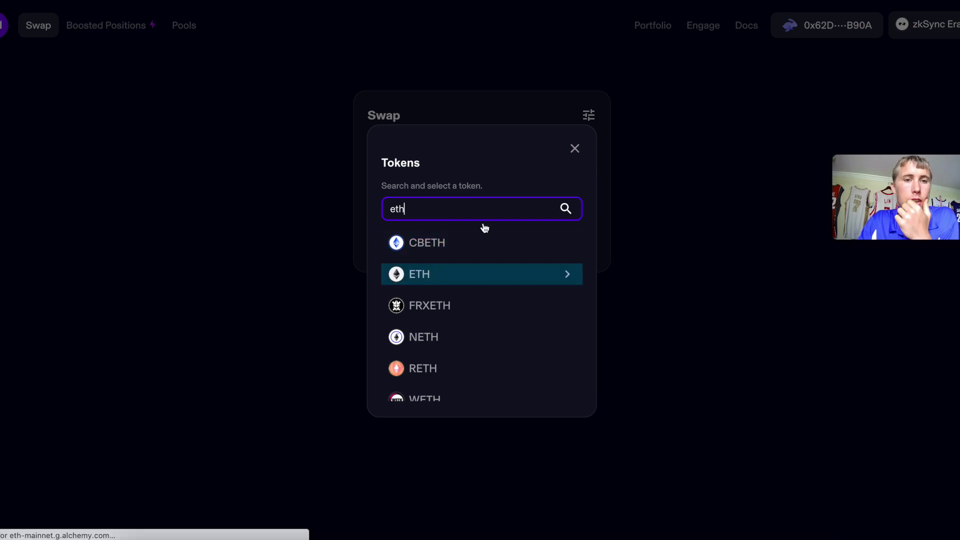
pyautogui.press('Return')
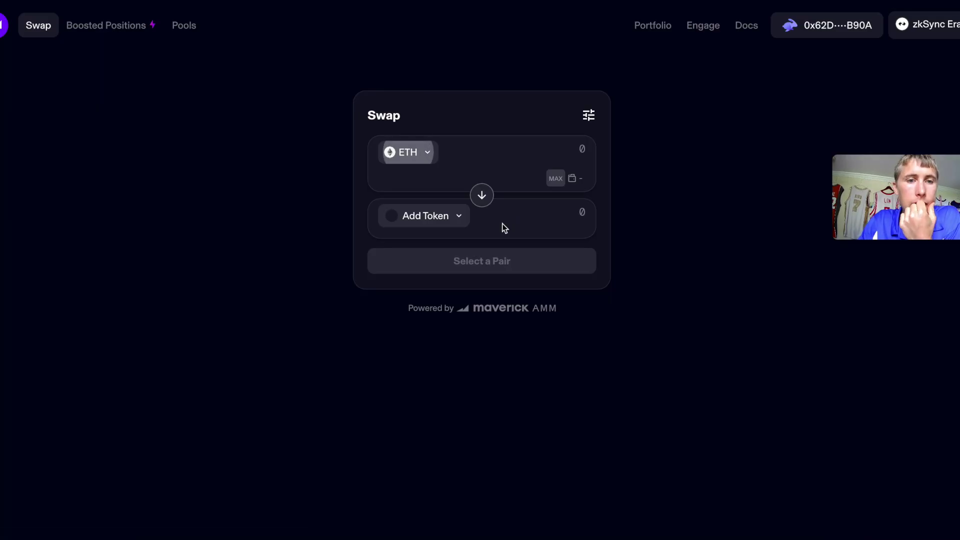
pyautogui.click(459, 214)
pyautogui.click(443, 203)
pyautogui.write('usdc')
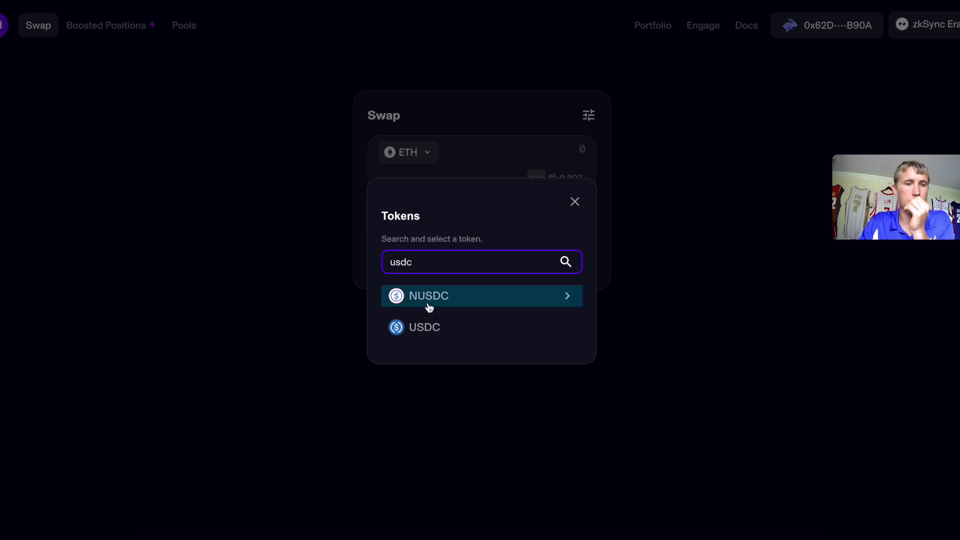
pyautogui.click(405, 327)
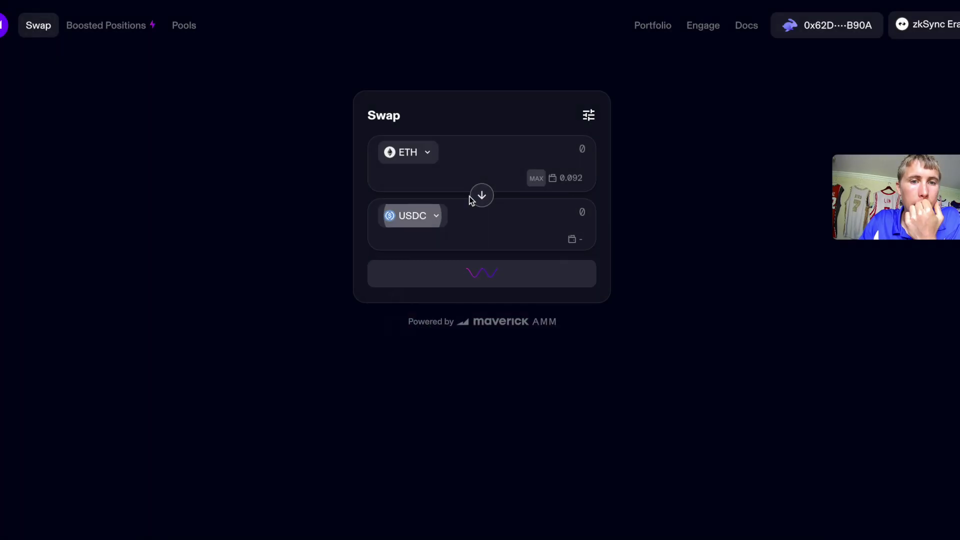
# Step: Set the swap amount to .005 ETH, confirm the swap to USDC and sign the transaction in the wallet
pyautogui.click(536, 149)
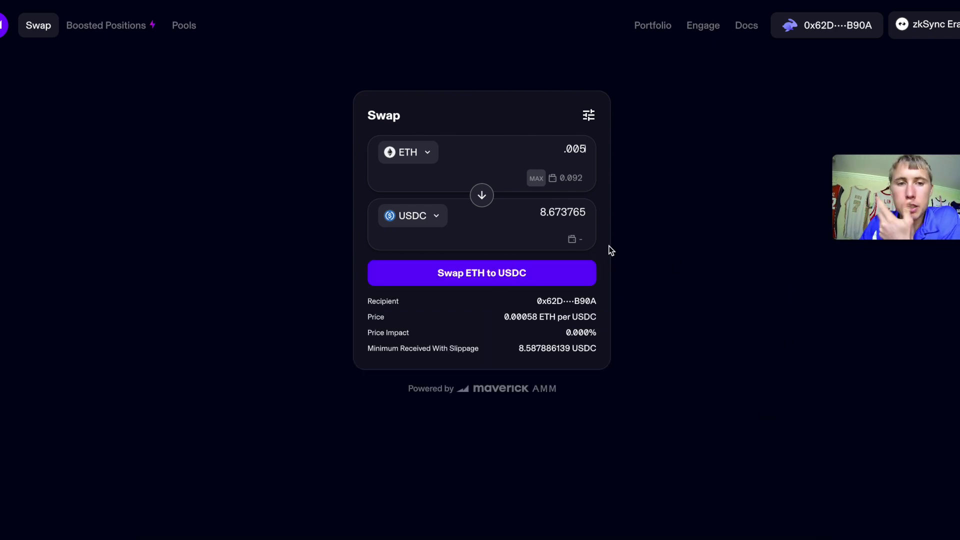
pyautogui.click(469, 272)
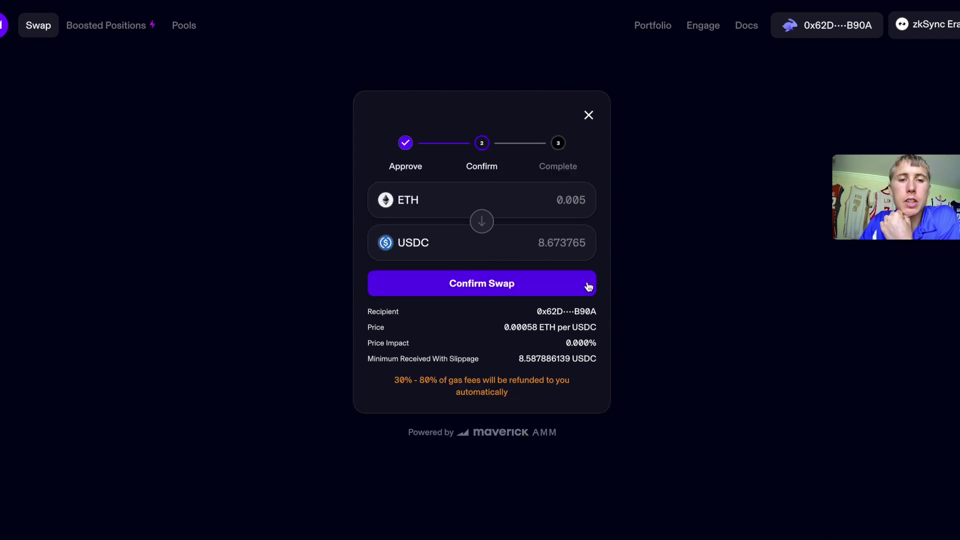
pyautogui.click(492, 283)
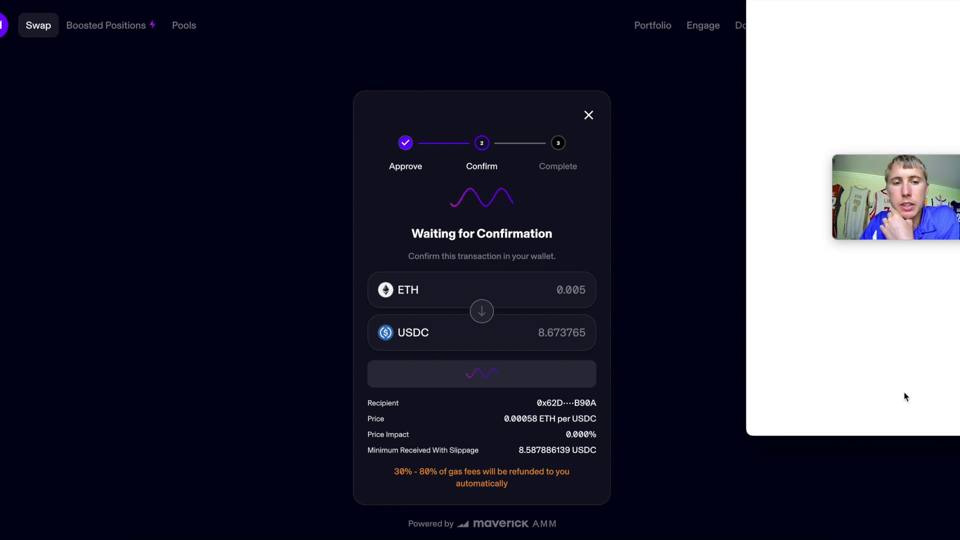
pyautogui.moveTo(895, 197); pyautogui.dragTo(685, 139)
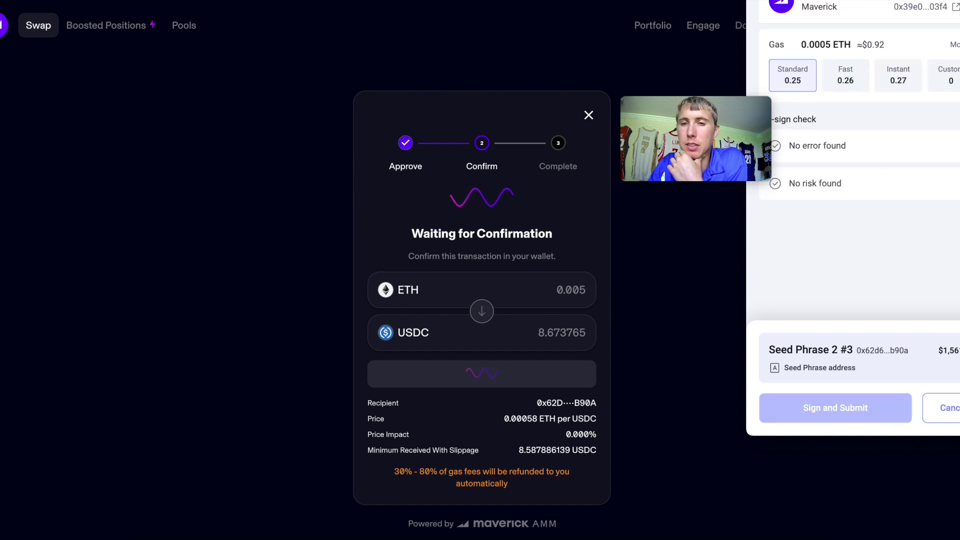
pyautogui.click(837, 411)
pyautogui.click(837, 412)
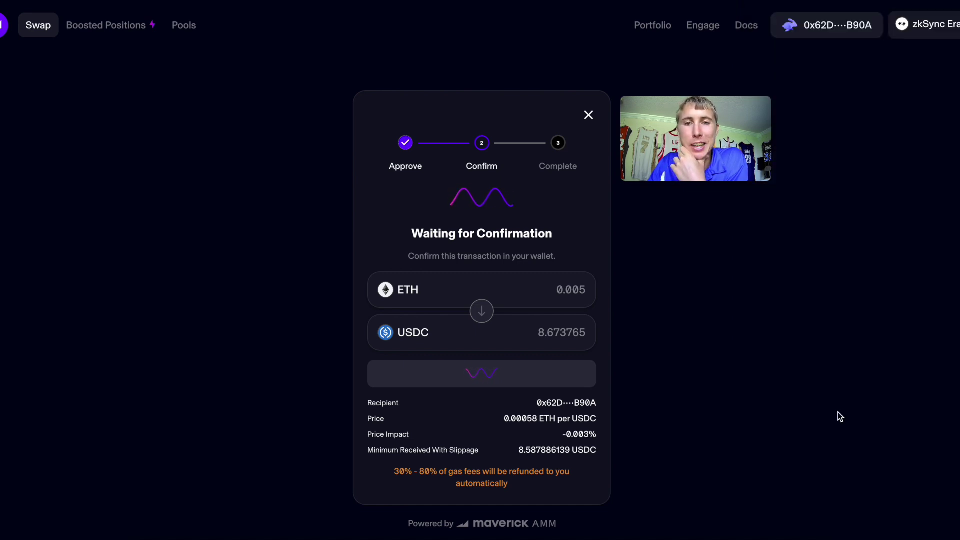
pyautogui.moveTo(721, 140); pyautogui.dragTo(910, 120)
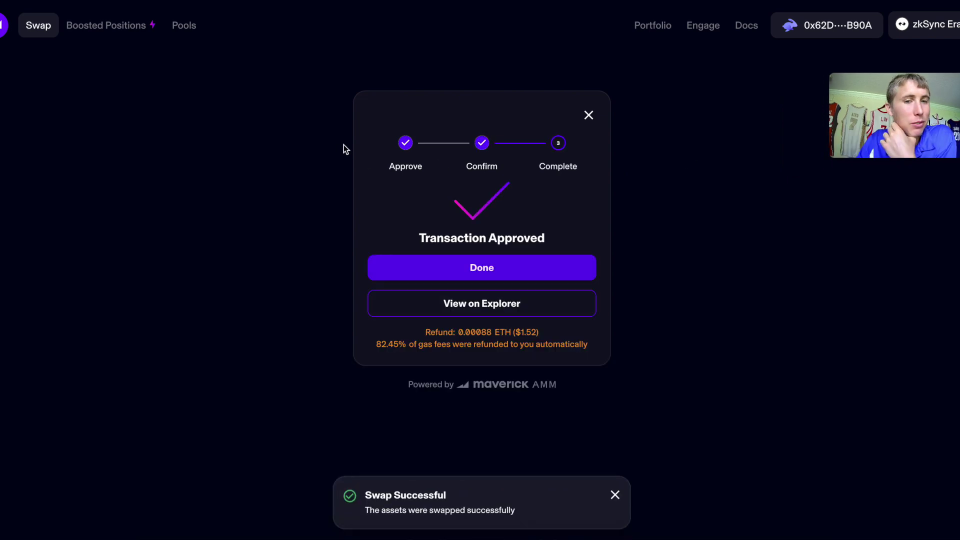
# Step: Go to Maverick's pools overview and start creating a new pool
pyautogui.click(177, 26)
pyautogui.scroll(-2, 856, 403)
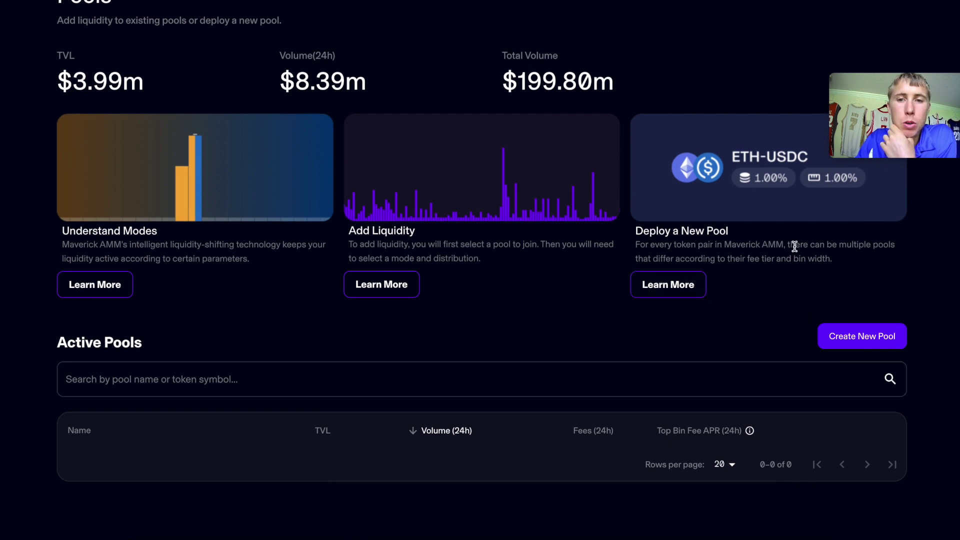
pyautogui.scroll(2, 756, 294)
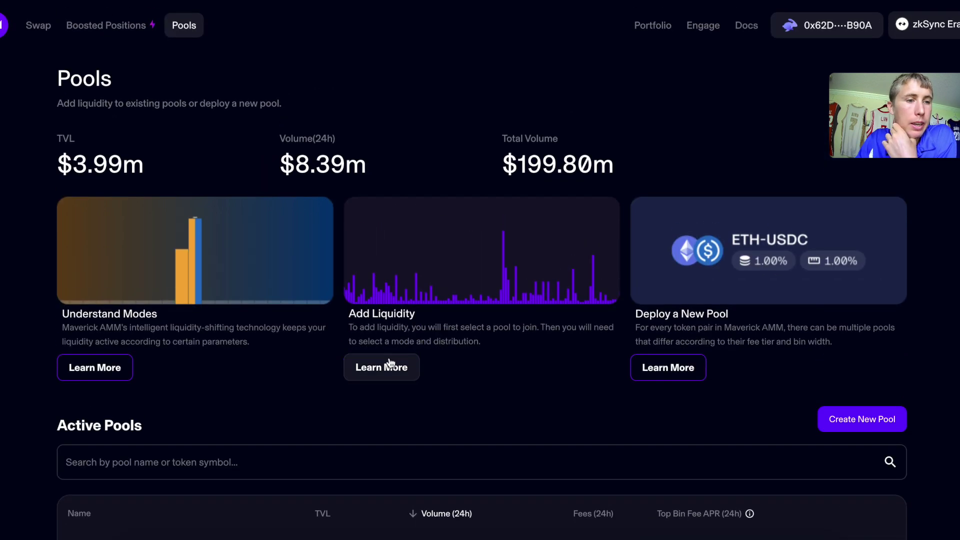
pyautogui.click(878, 419)
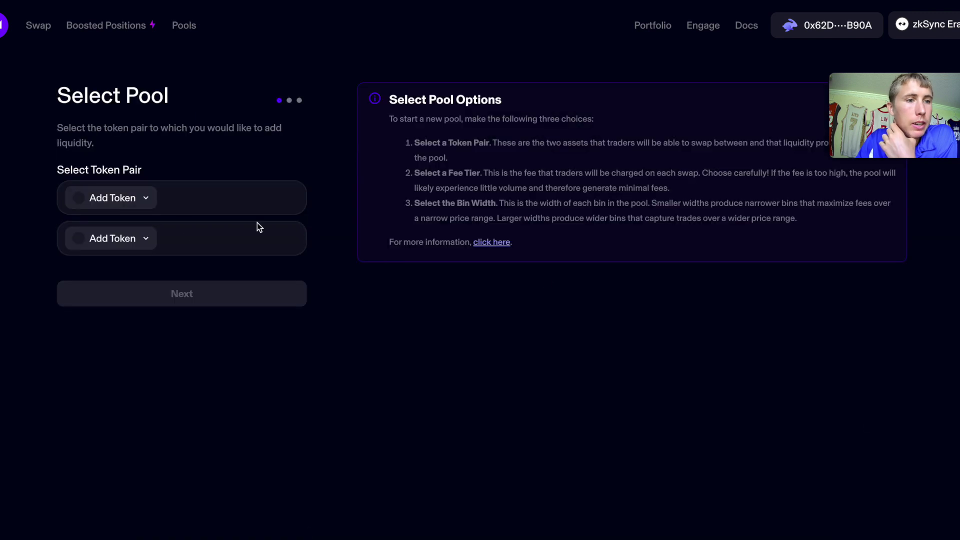
# Step: Set the pool's token pair to USDC as the first token and ETH as the second
pyautogui.click(116, 198)
pyautogui.click(433, 215)
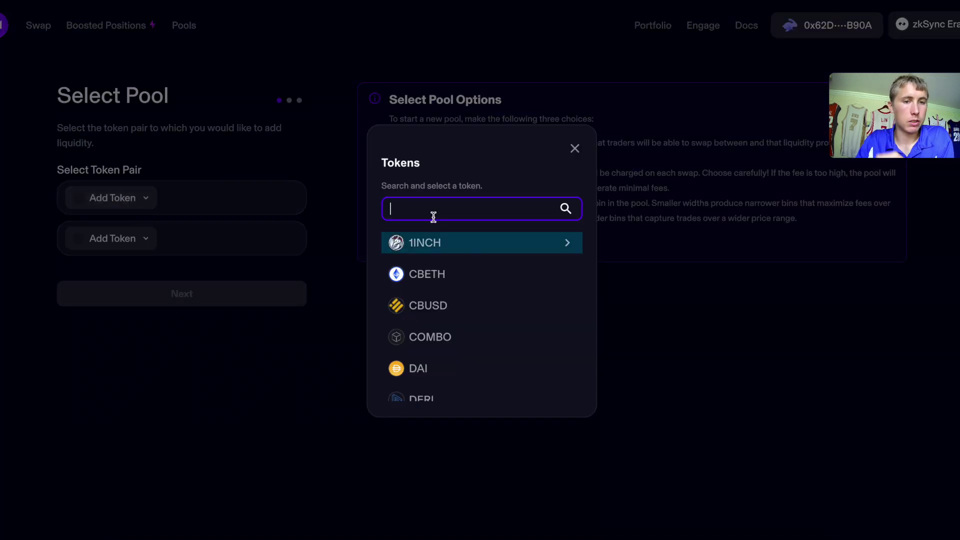
pyautogui.write('usdc')
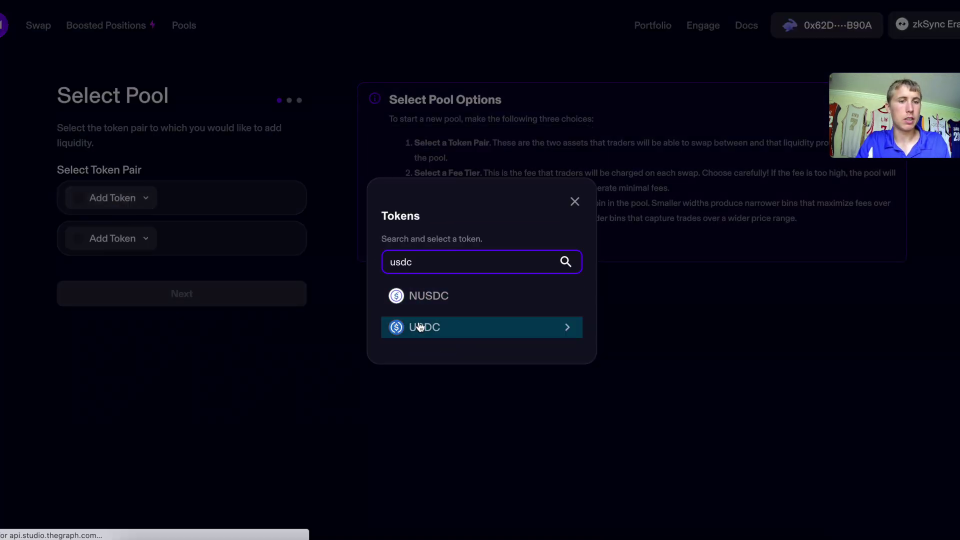
pyautogui.click(400, 387)
pyautogui.click(138, 248)
pyautogui.click(452, 210)
pyautogui.write('eth')
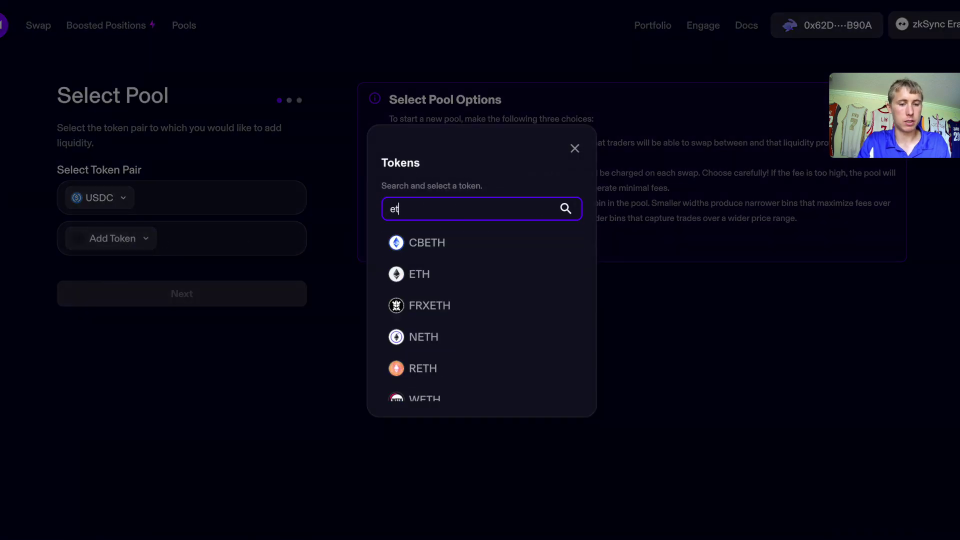
pyautogui.click(444, 275)
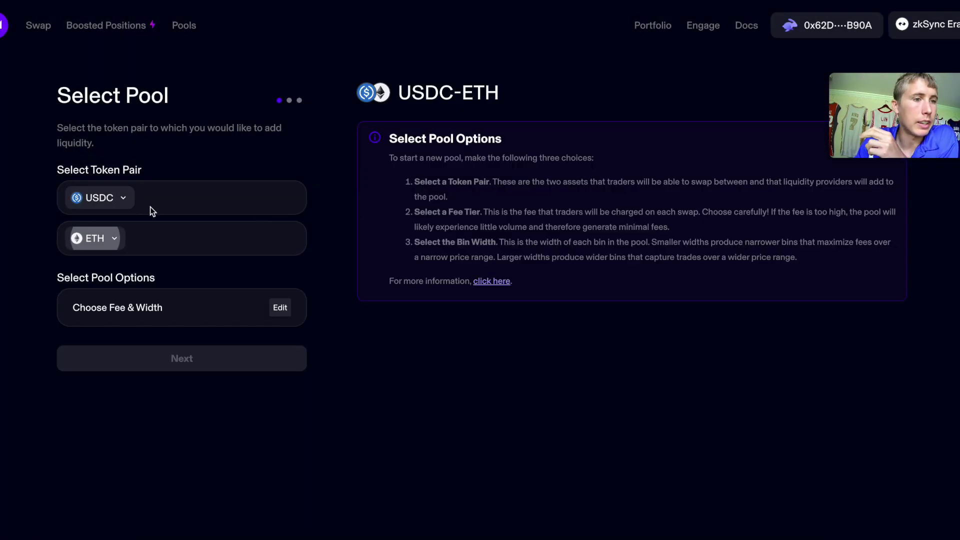
# Step: Choose the deployed USDC-ETH pool with a 0.10% fee and 2.00% width, and look over its liquidity chart
pyautogui.click(290, 314)
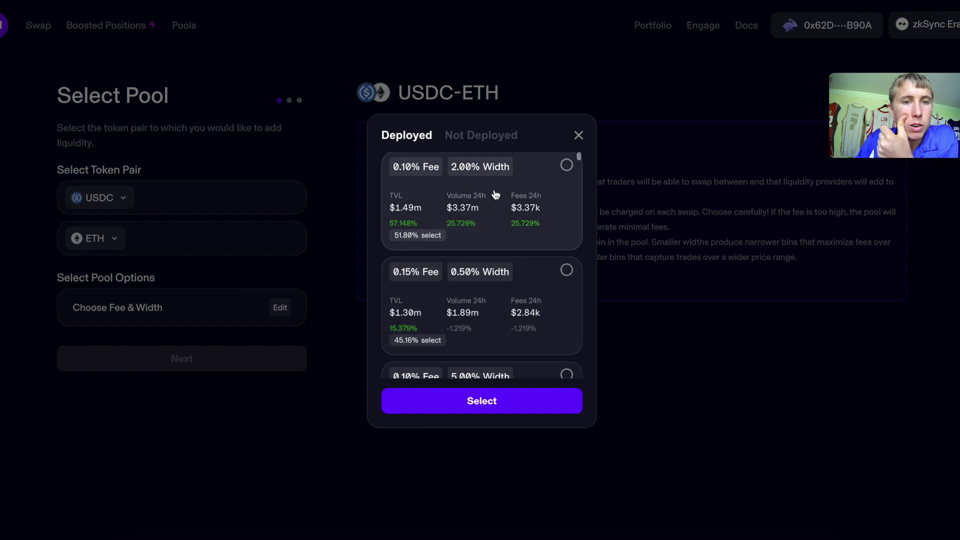
pyautogui.scroll(-4, 496, 195)
pyautogui.scroll(4, 508, 265)
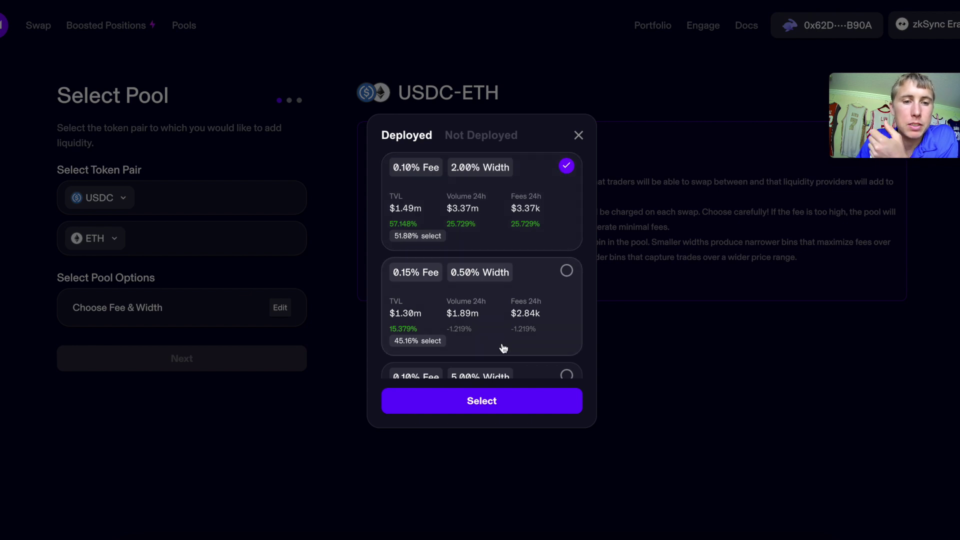
pyautogui.click(488, 409)
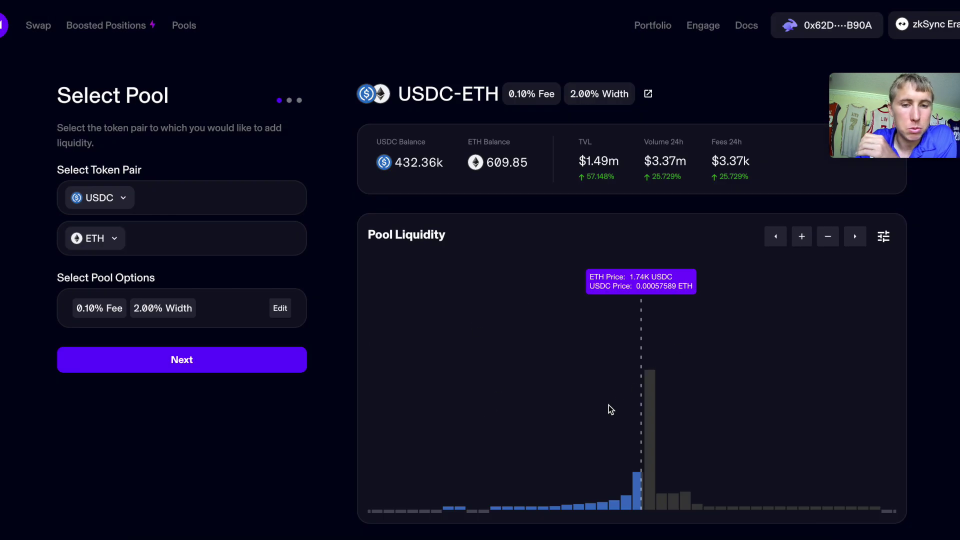
pyautogui.moveTo(572, 504)
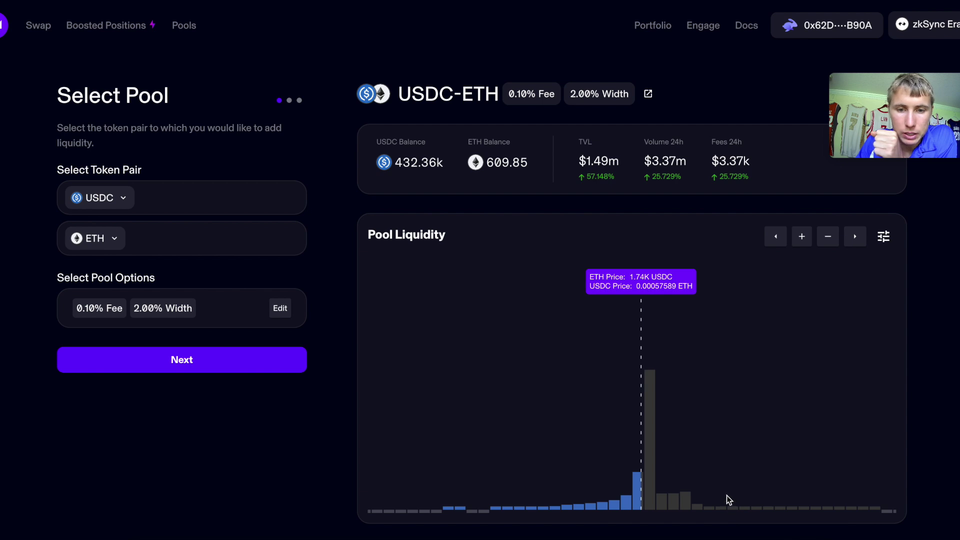
pyautogui.moveTo(718, 508)
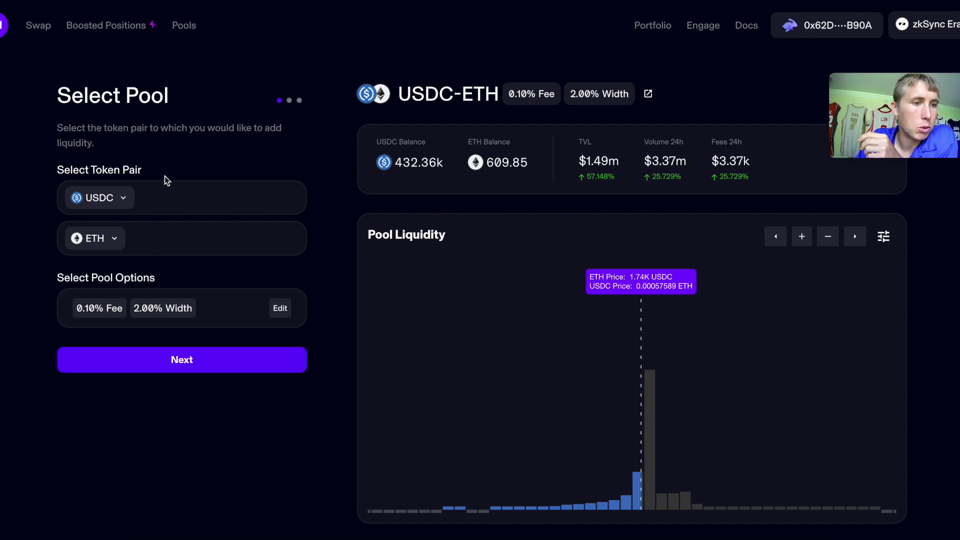
# Step: Proceed to the liquidity modes and continue with Mode Static for the USDC-ETH pool
pyautogui.click(181, 359)
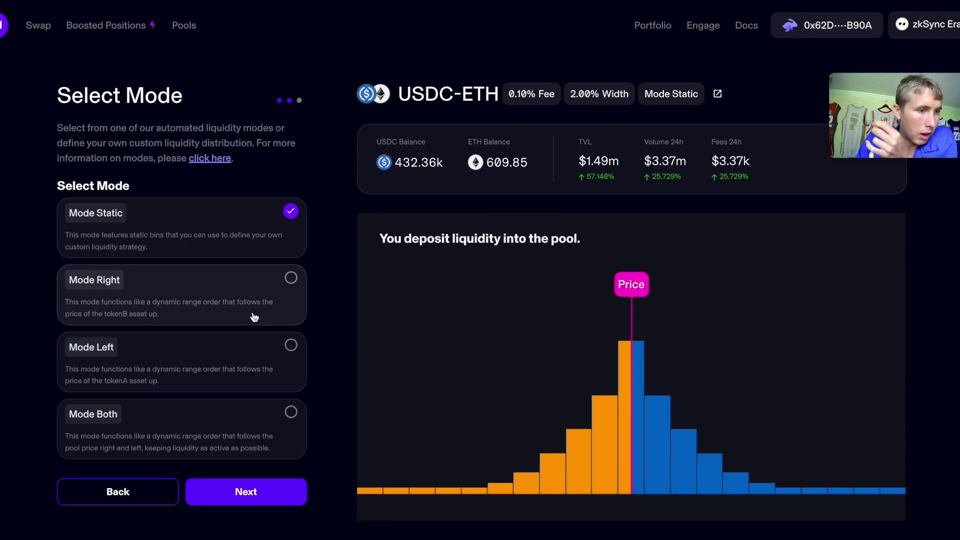
pyautogui.click(235, 283)
pyautogui.click(302, 242)
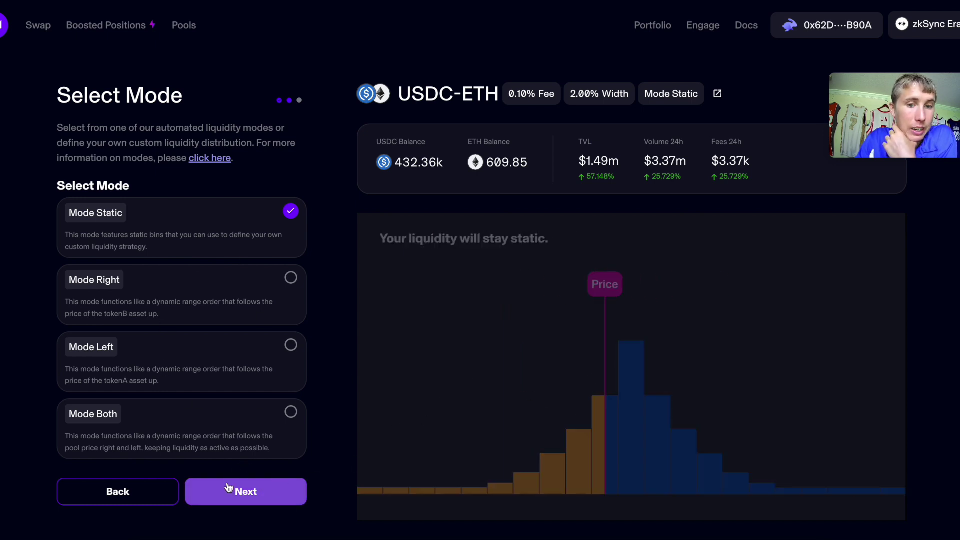
pyautogui.click(294, 480)
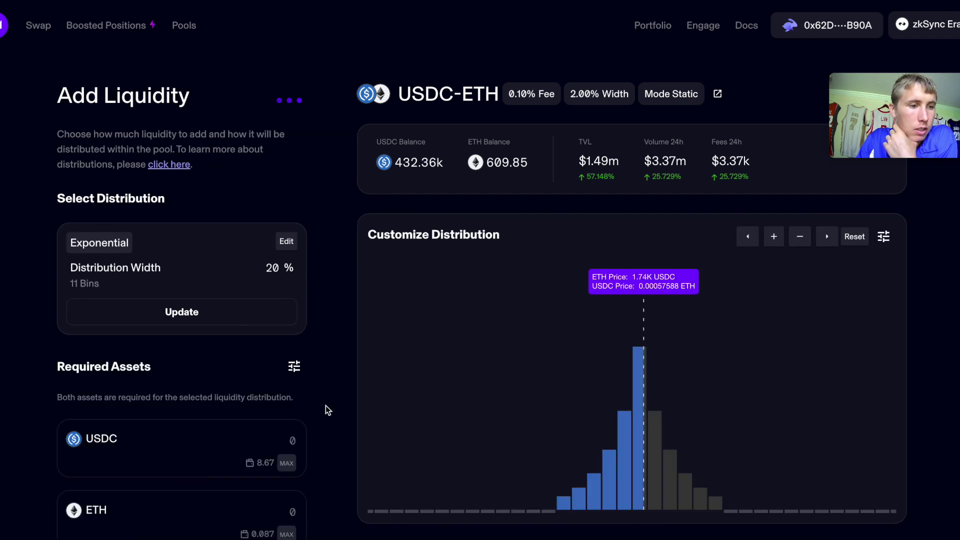
# Step: Add the maximum 8.673482 USDC with the matching ETH as liquidity, approving USDC and signing the deposit in the wallet
pyautogui.scroll(-3, 277, 449)
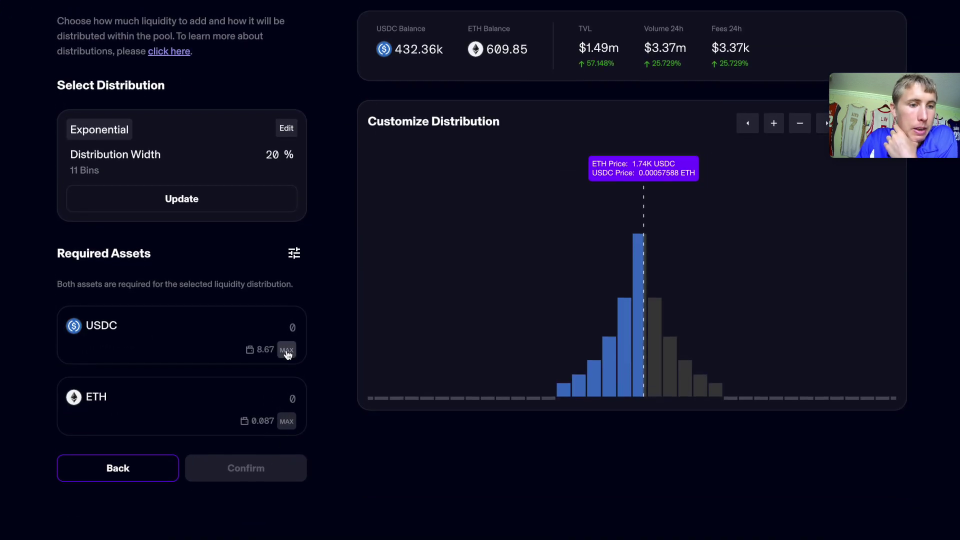
pyautogui.click(285, 350)
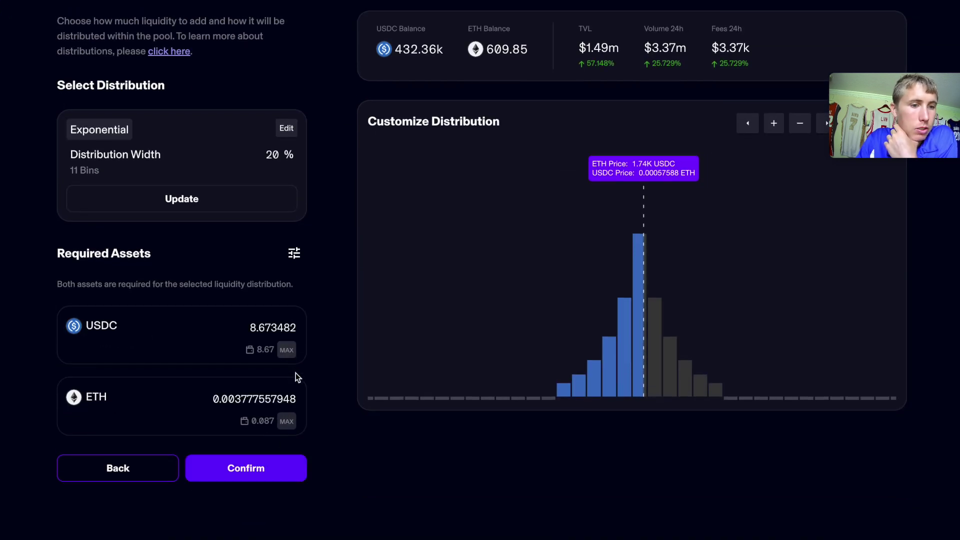
pyautogui.click(282, 478)
pyautogui.click(528, 380)
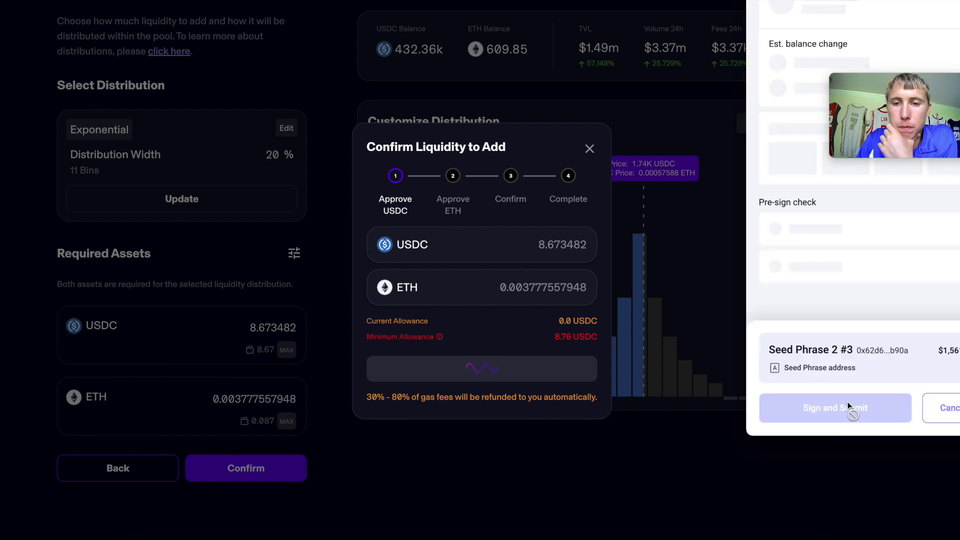
pyautogui.click(848, 407)
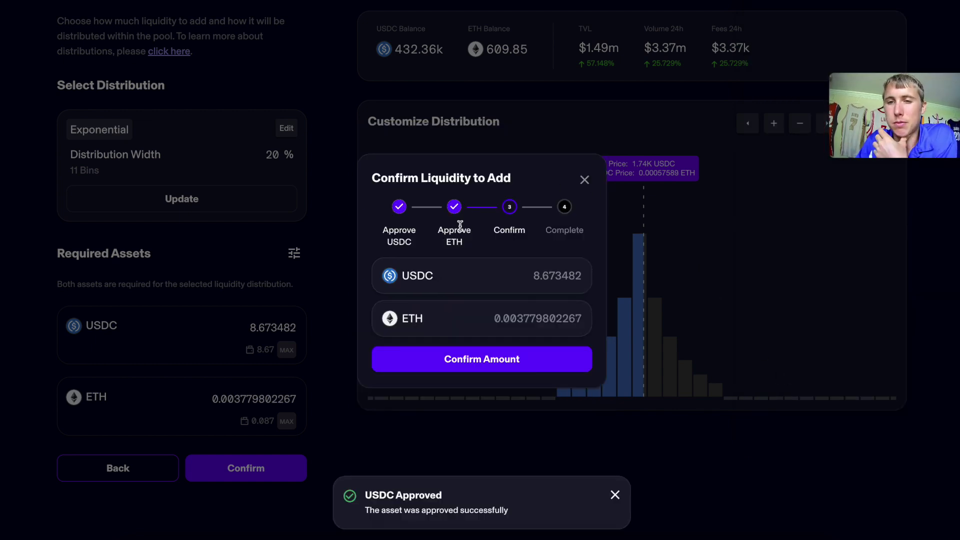
pyautogui.click(489, 358)
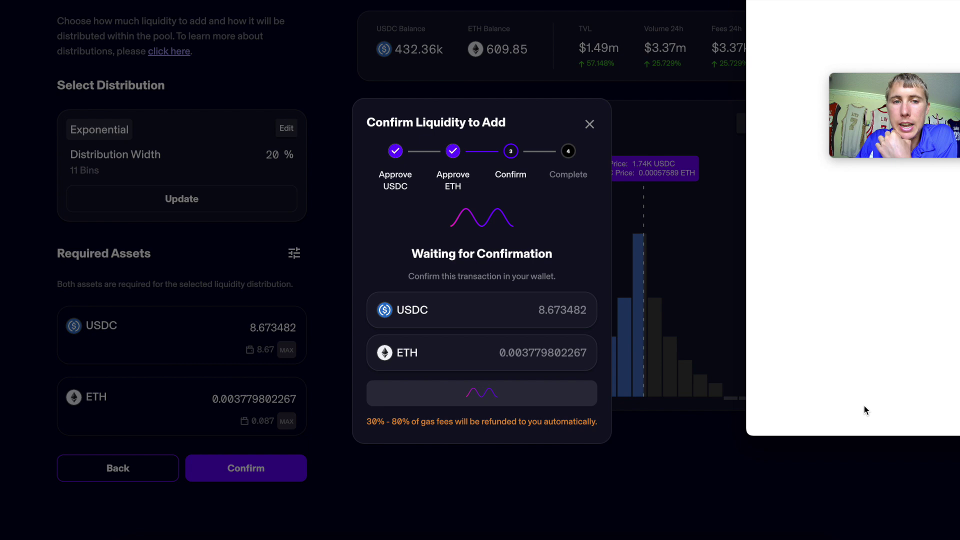
pyautogui.click(864, 405)
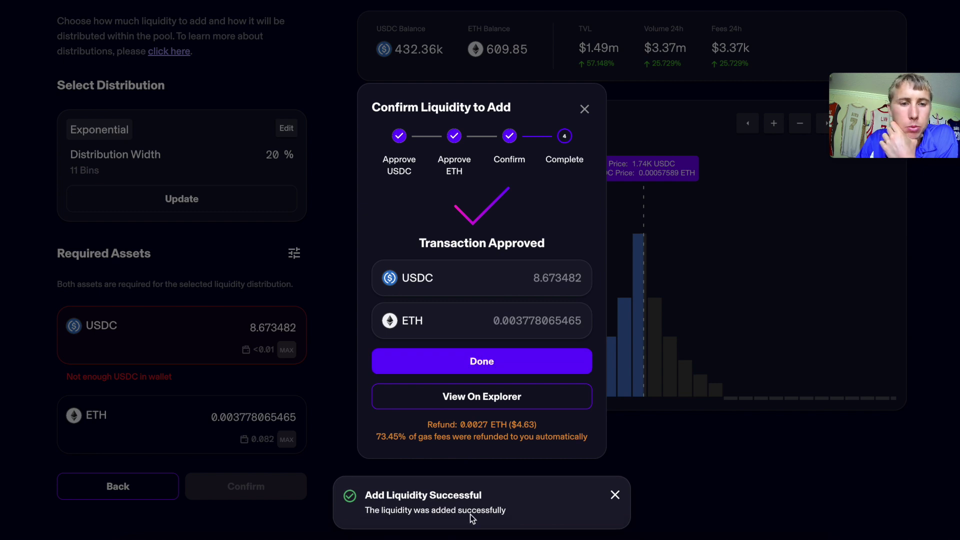
# Step: Check the USDC-ETH liquidity position in the Maverick portfolio, including the regular and boosted positions views
pyautogui.tripleClick(509, 426)
pyautogui.click(709, 443)
pyautogui.click(116, 216)
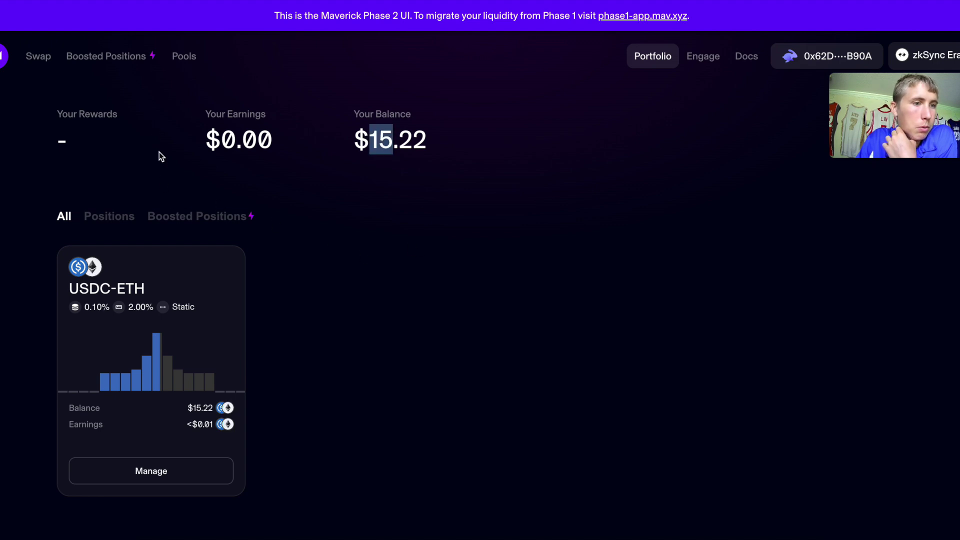
pyautogui.click(181, 223)
pyautogui.click(103, 221)
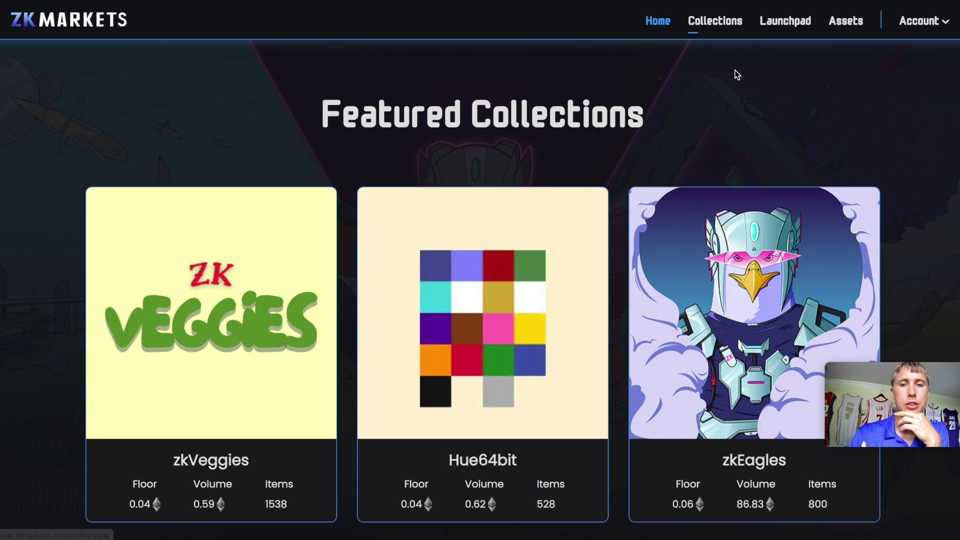
# Step: Browse the NFT collections on ZK Markets, view the zkAmurai collection and return to the collections list
pyautogui.click(719, 25)
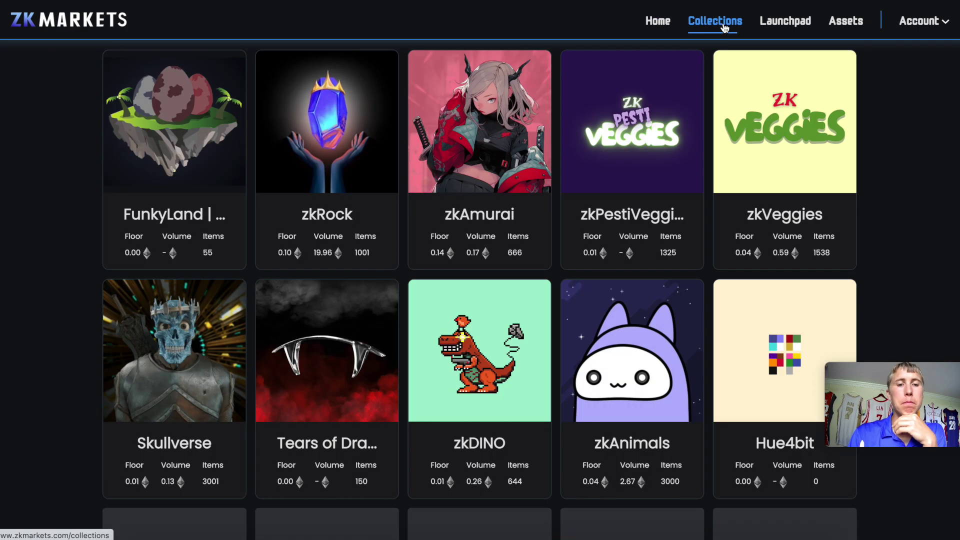
pyautogui.click(496, 192)
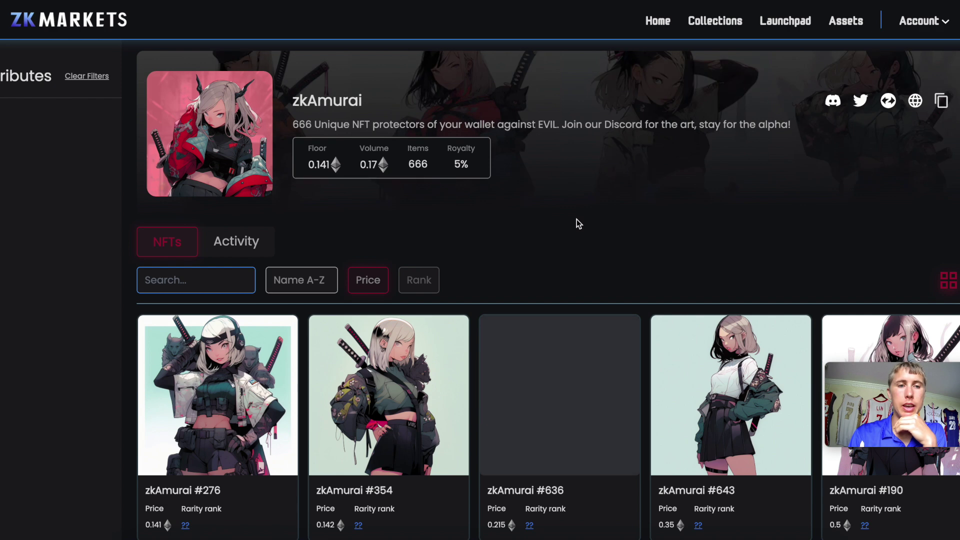
pyautogui.hotkey('alt', 'Left')
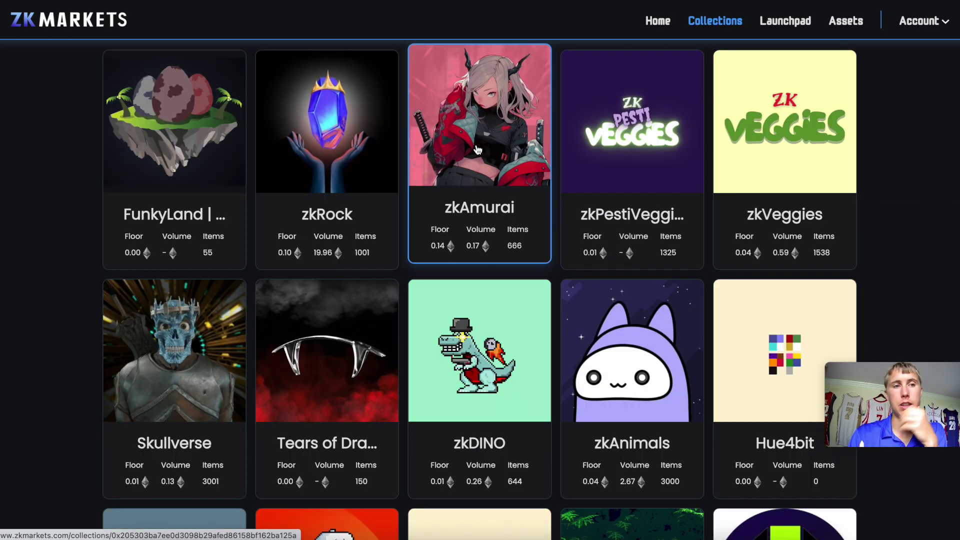
pyautogui.scroll(-1, 507, 269)
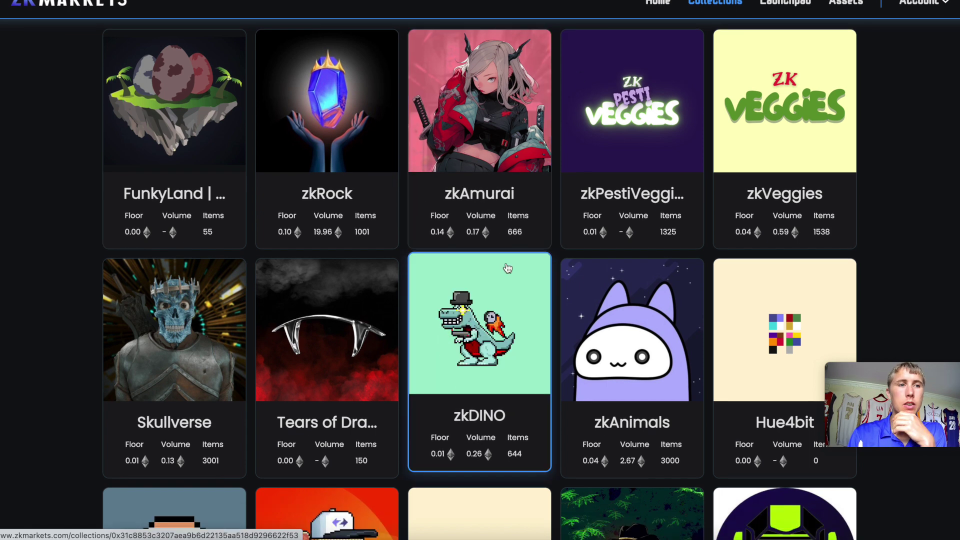
pyautogui.scroll(1, 507, 269)
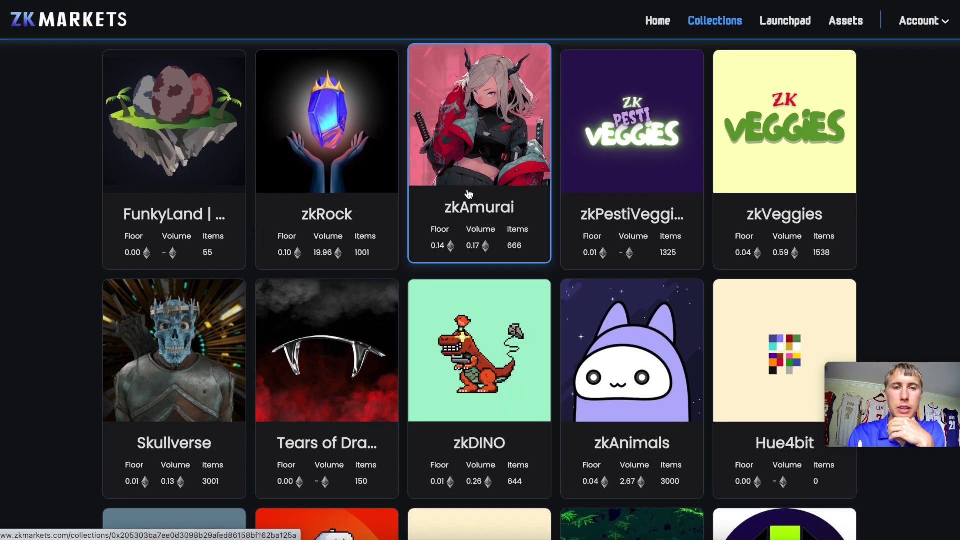
# Step: Examine the FunkyLand and zkSeeds collections on ZK Markets, including the ZkSeeds #2463 listing
pyautogui.click(148, 240)
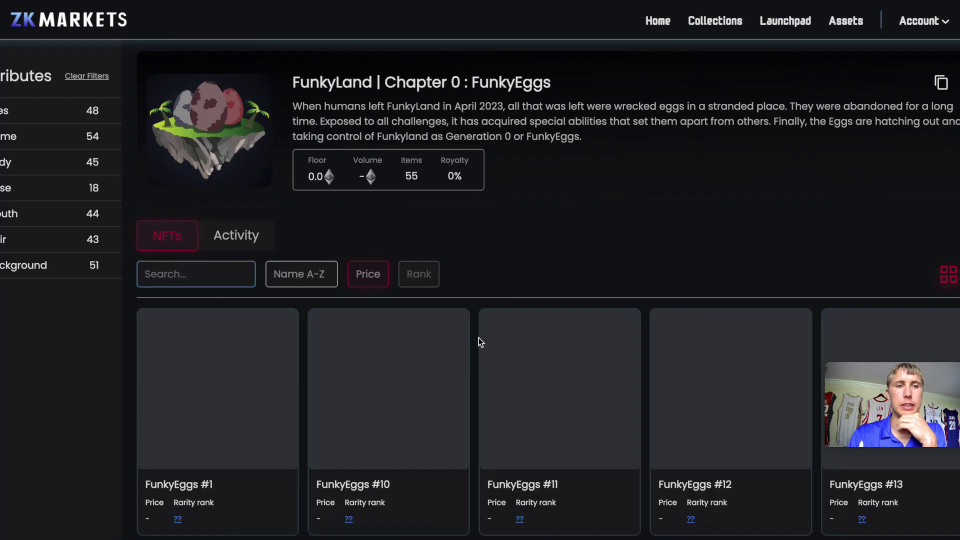
pyautogui.scroll(-3, 513, 243)
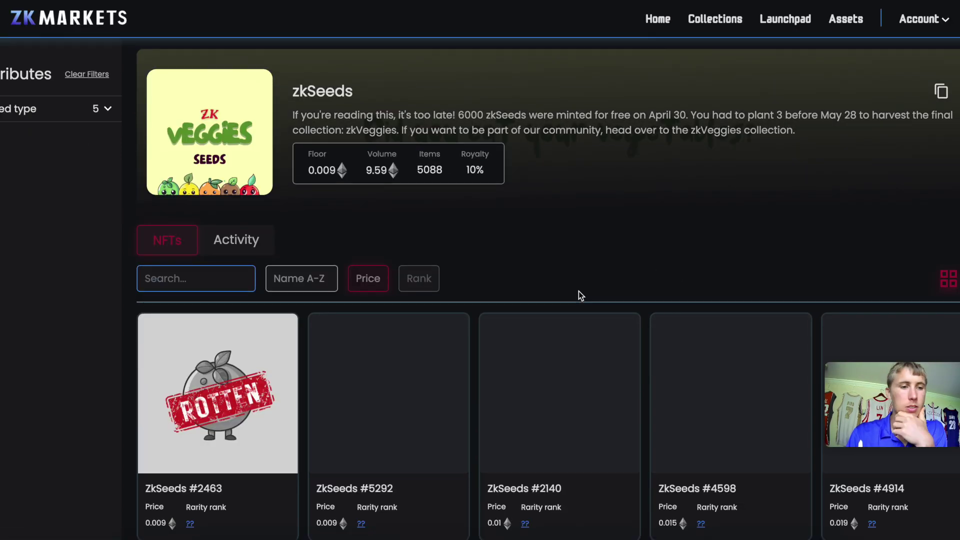
pyautogui.scroll(-4, 271, 309)
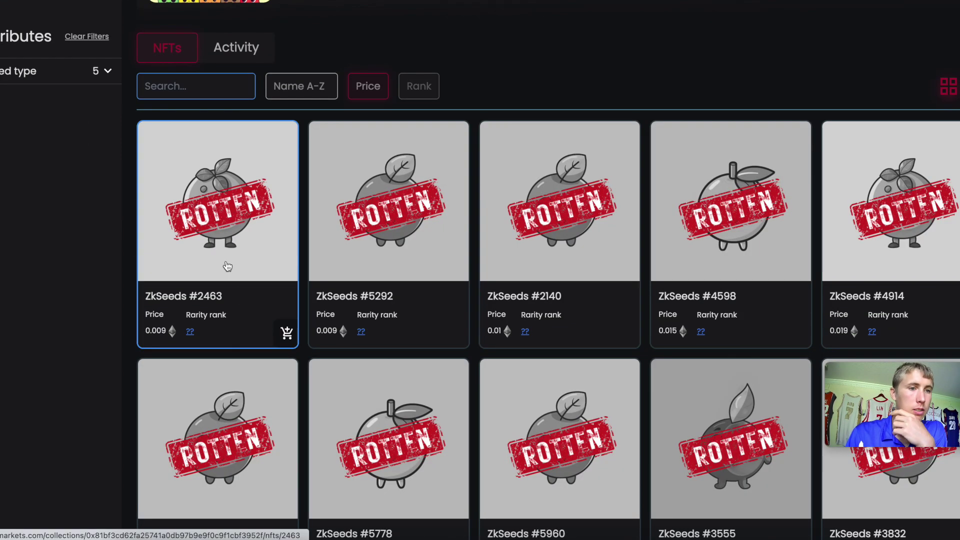
pyautogui.click(270, 309)
pyautogui.click(524, 370)
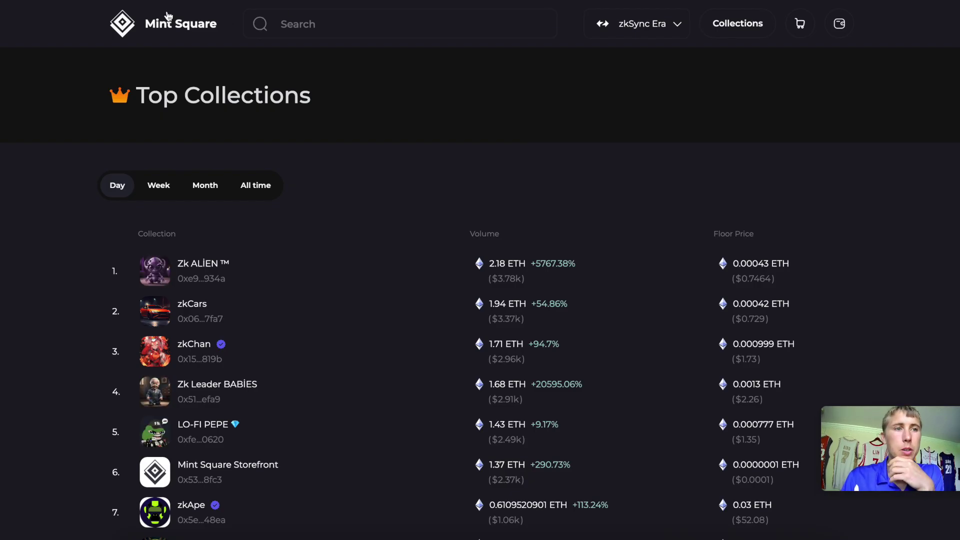
# Step: Switch to Mint Square and go from its top collections ranking to the home page
pyautogui.click(181, 24)
pyautogui.moveTo(582, 298)
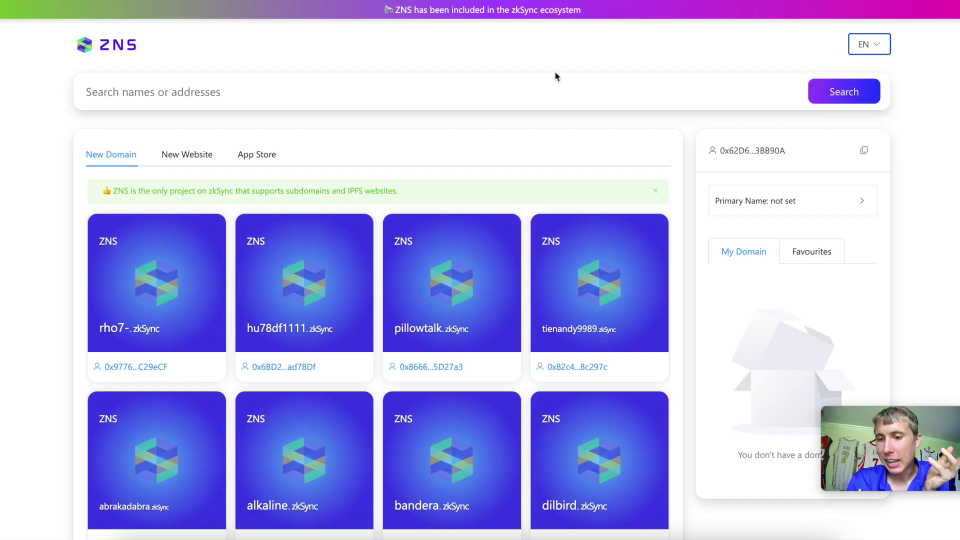
# Step: Search ZNS for the domain name "yougetnothin" and view its registration page
pyautogui.click(179, 93)
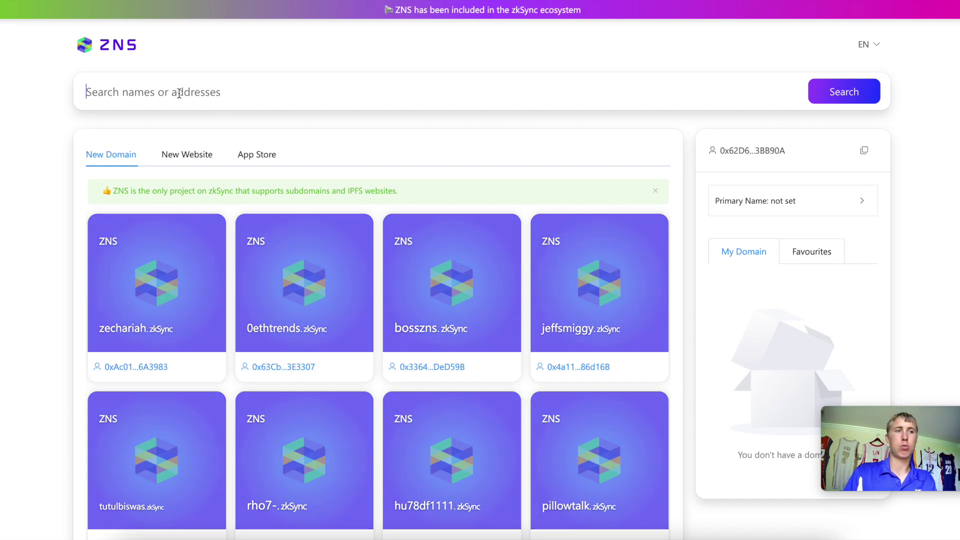
pyautogui.write('youge')
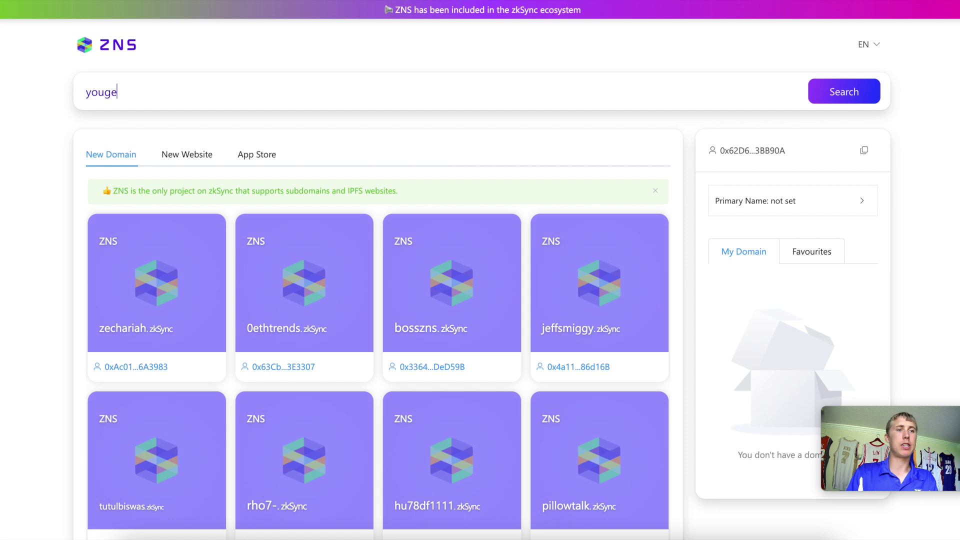
pyautogui.write('tnot')
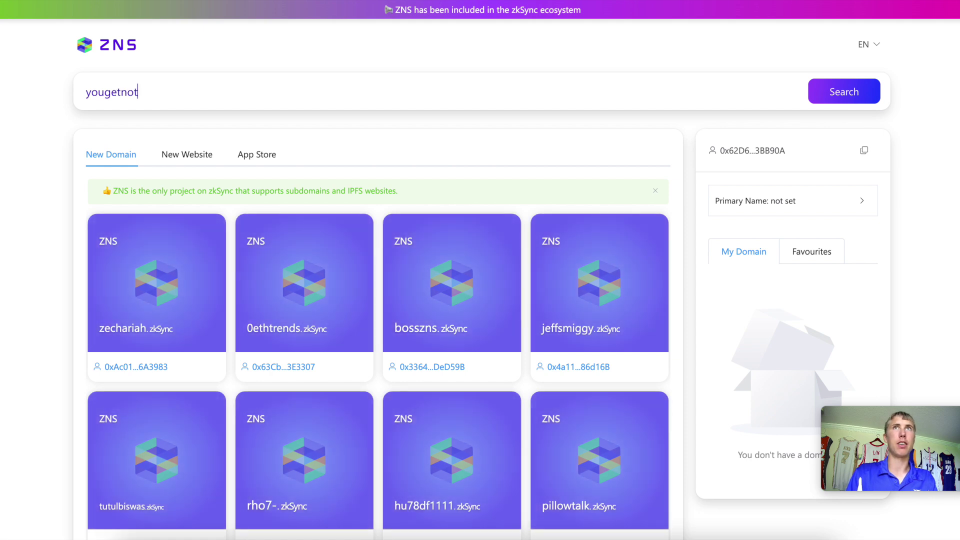
pyautogui.write('hin.')
pyautogui.press('BackSpace')
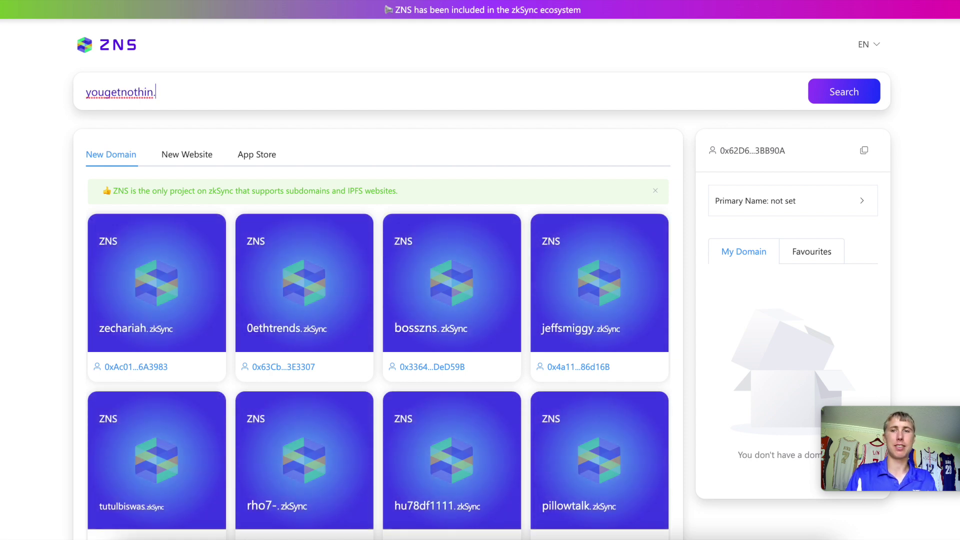
pyautogui.press('Return')
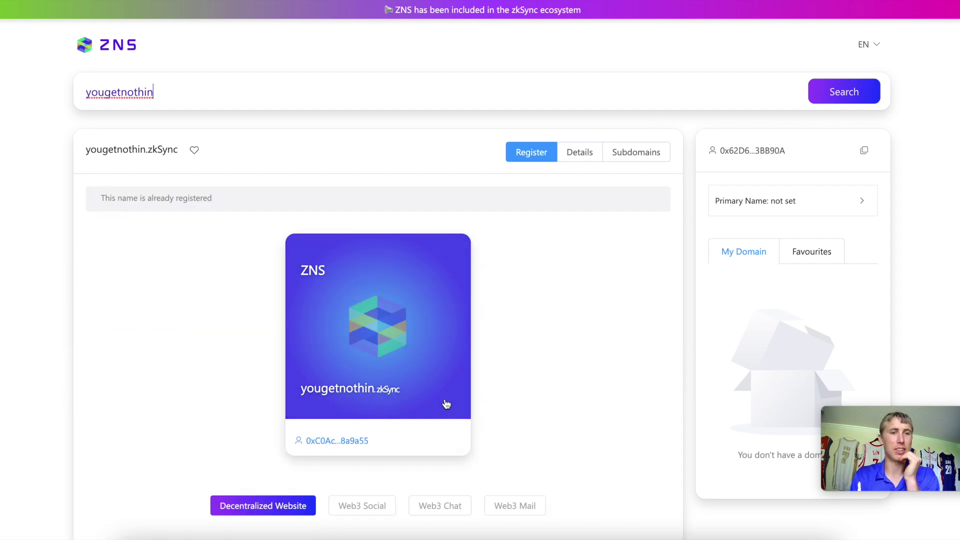
pyautogui.scroll(-2, 447, 404)
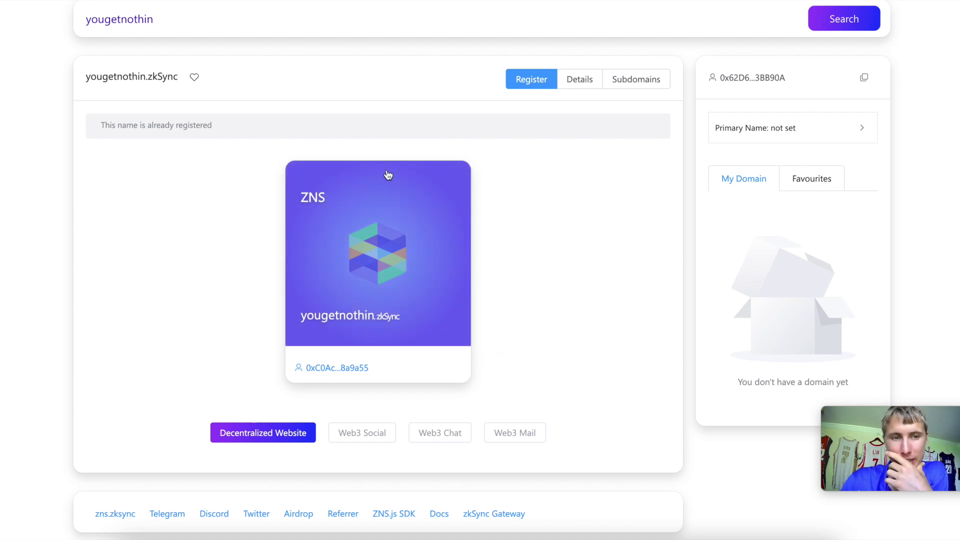
# Step: Extend the ZNS search name to "yougetnothingl;asdfknglkdsanfg" and search for it
pyautogui.scroll(1, 400, 114)
pyautogui.scroll(2, 399, 114)
pyautogui.click(165, 93)
pyautogui.write('gl;asdfknglkdsanfg')
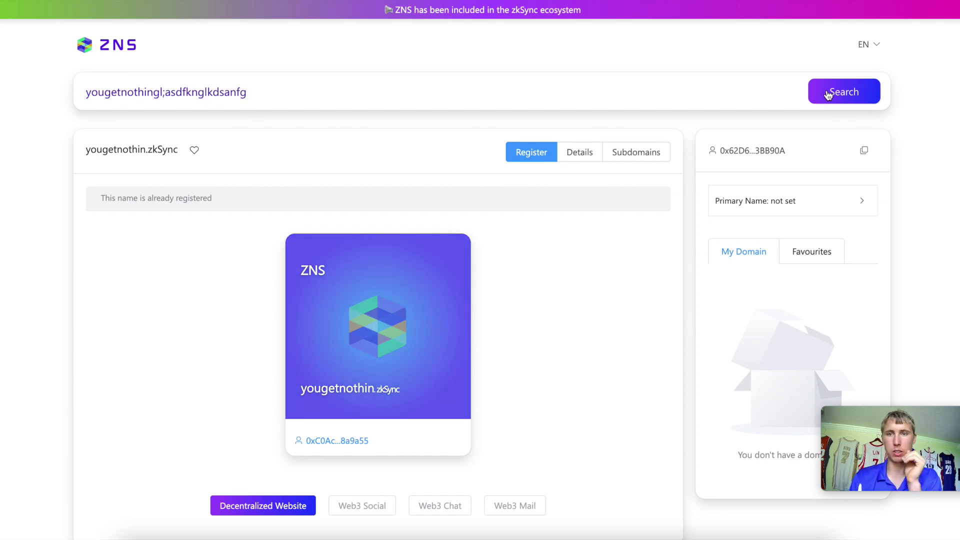
pyautogui.click(828, 95)
# Step: Replace the random ending of the name with "dfdfdf" and search ZNS for "yougetnothingdfdfdf"
pyautogui.moveTo(163, 92); pyautogui.dragTo(248, 92)
pyautogui.press('BackSpace')
pyautogui.write('dfdfdf')
pyautogui.click(830, 94)
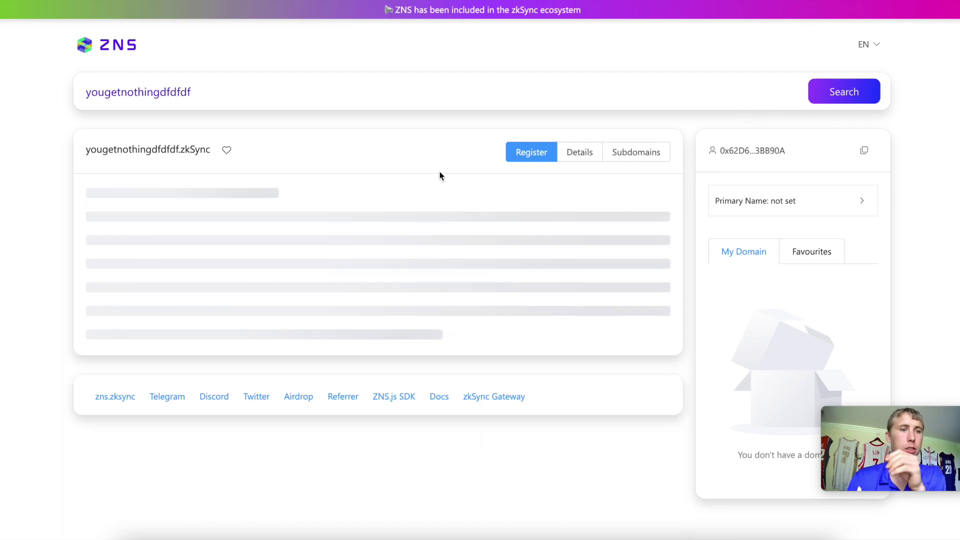
pyautogui.moveTo(485, 213)
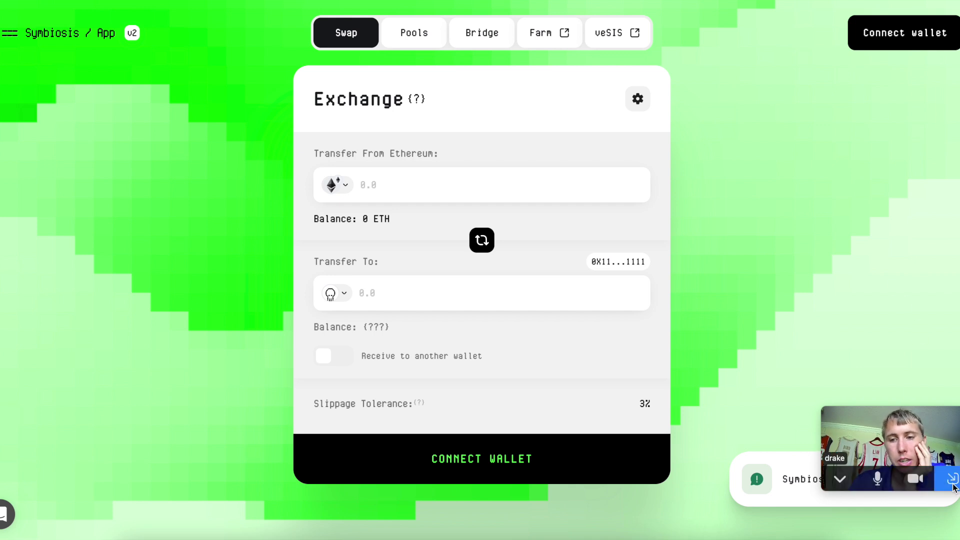
pyautogui.click(952, 480)
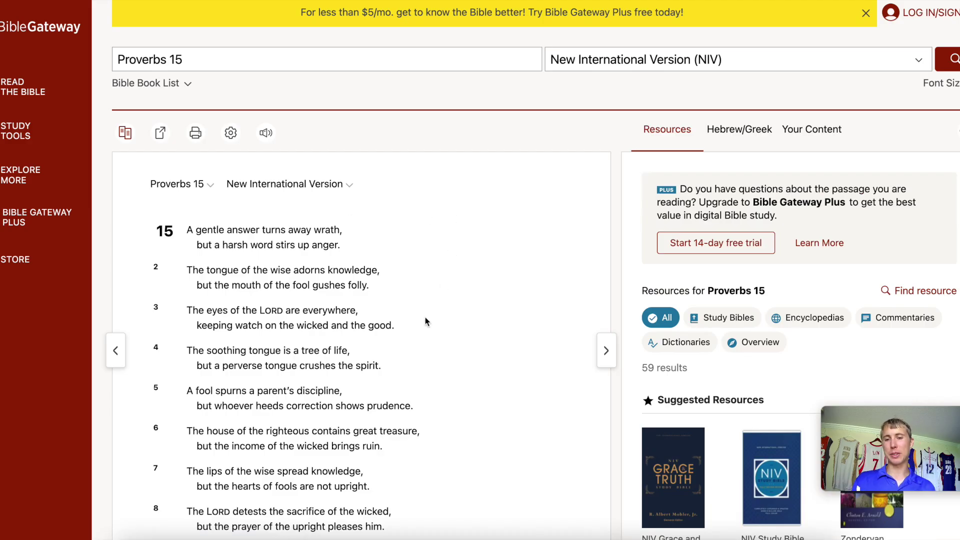
pyautogui.scroll(-3, 425, 318)
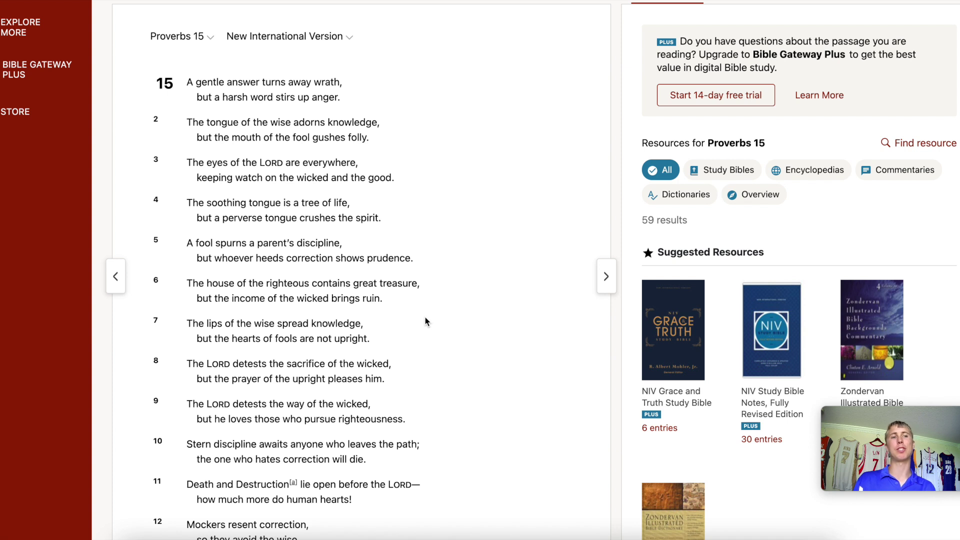
pyautogui.scroll(-1, 425, 317)
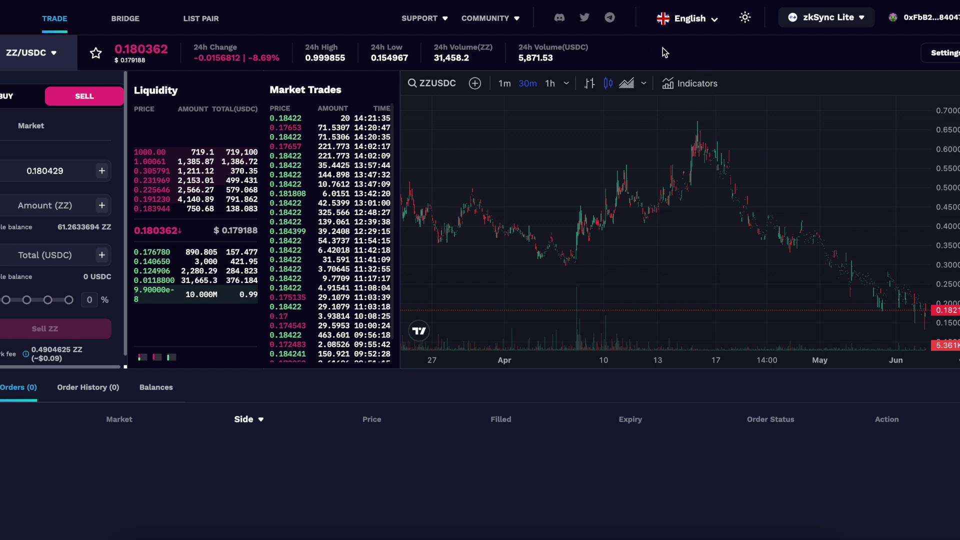
# Step: Check which networks the ZZ/USDC trading exchange offers, then close the list without switching from zkSync Lite
pyautogui.click(858, 23)
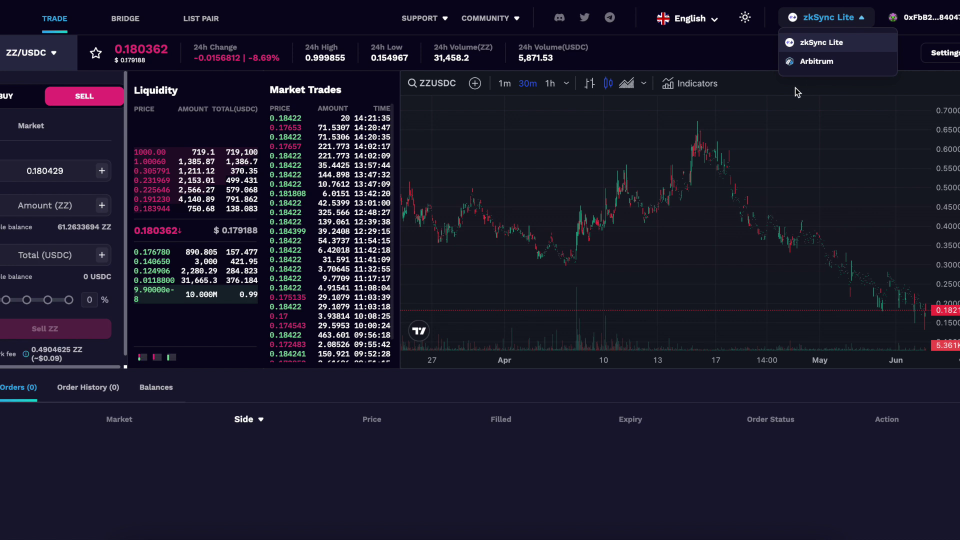
pyautogui.click(717, 64)
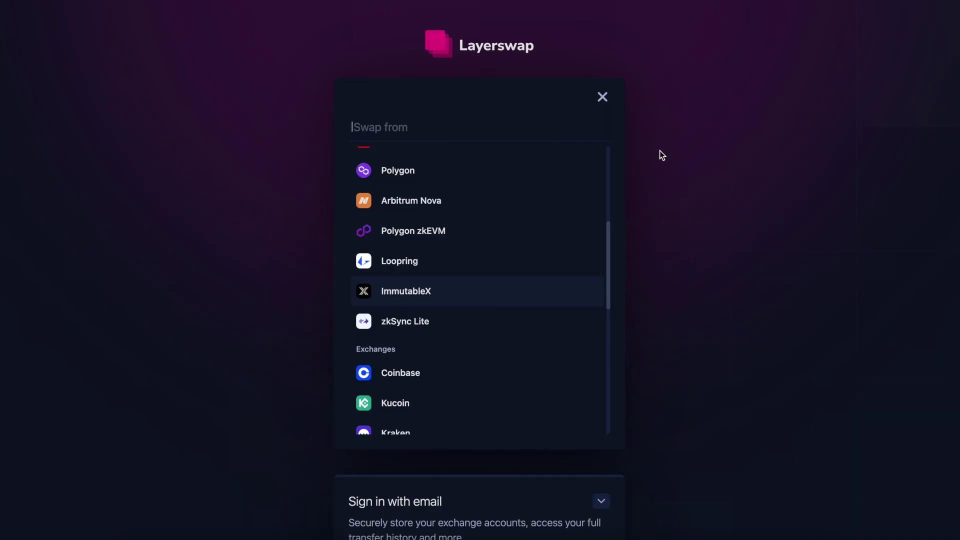
# Step: In Layerswap, choose zkSync Lite as the source network and reverse the direction to transfer from zkSync Era to zkSync Lite
pyautogui.click(395, 322)
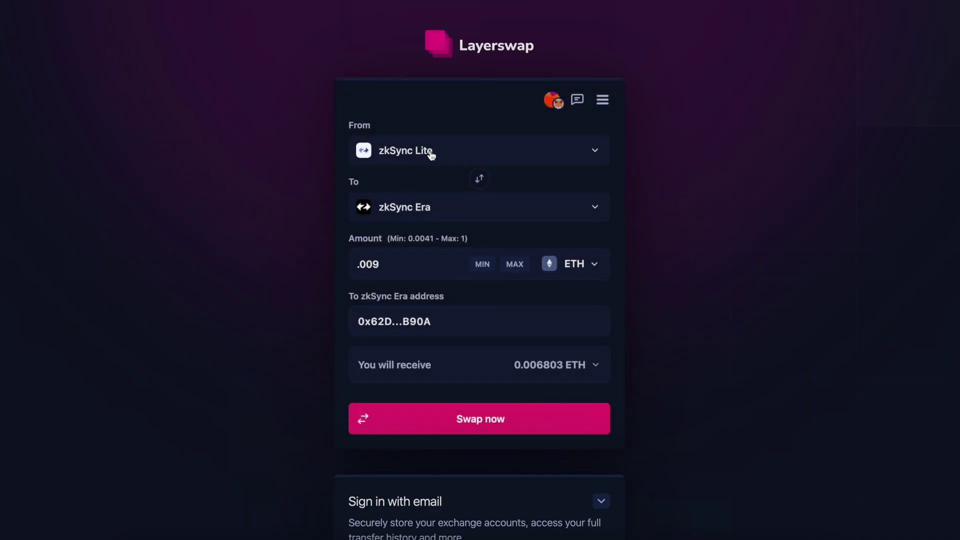
pyautogui.click(479, 185)
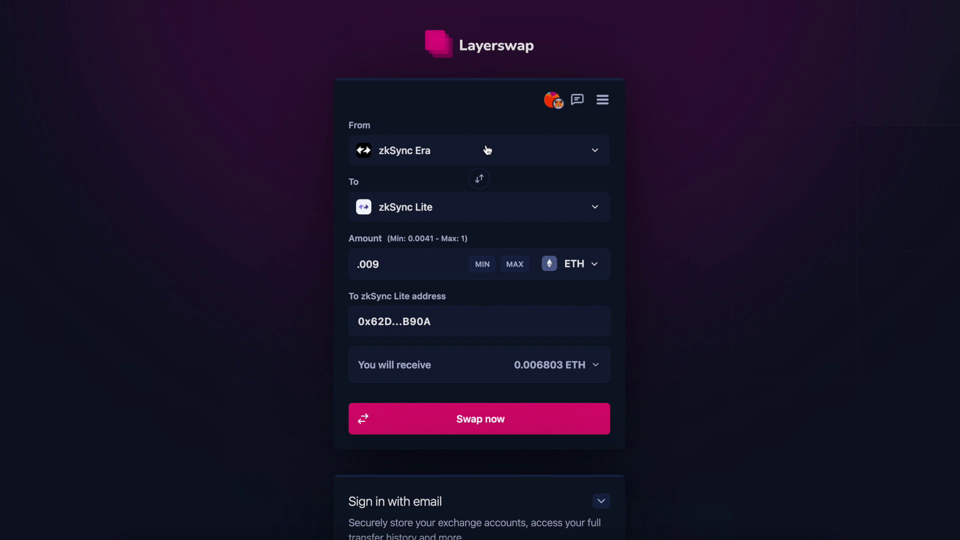